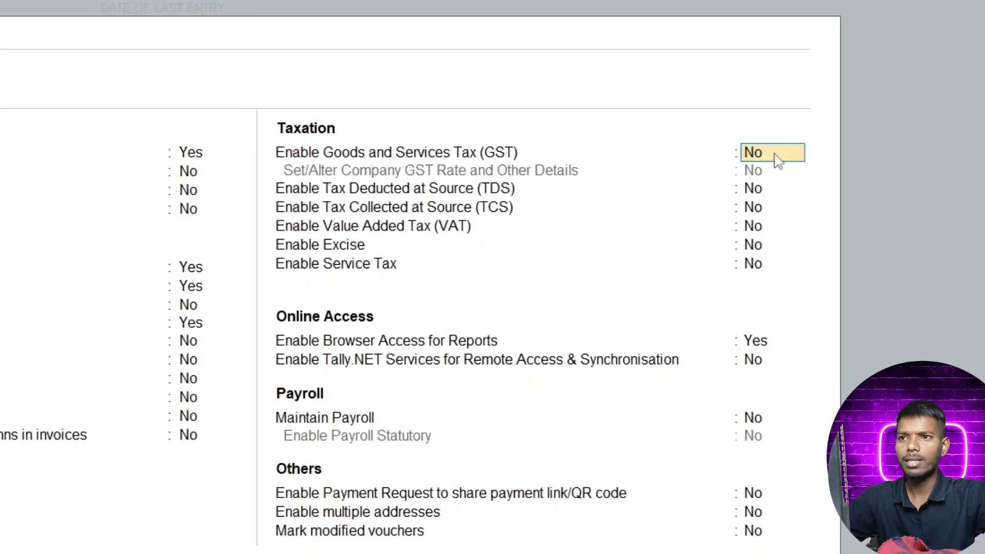
Enable GST for the company with registration type Regular, Assessee of Other Territory No, a blank GSTIN/UIN and monthly GSTR-1 periodicity
key("y")
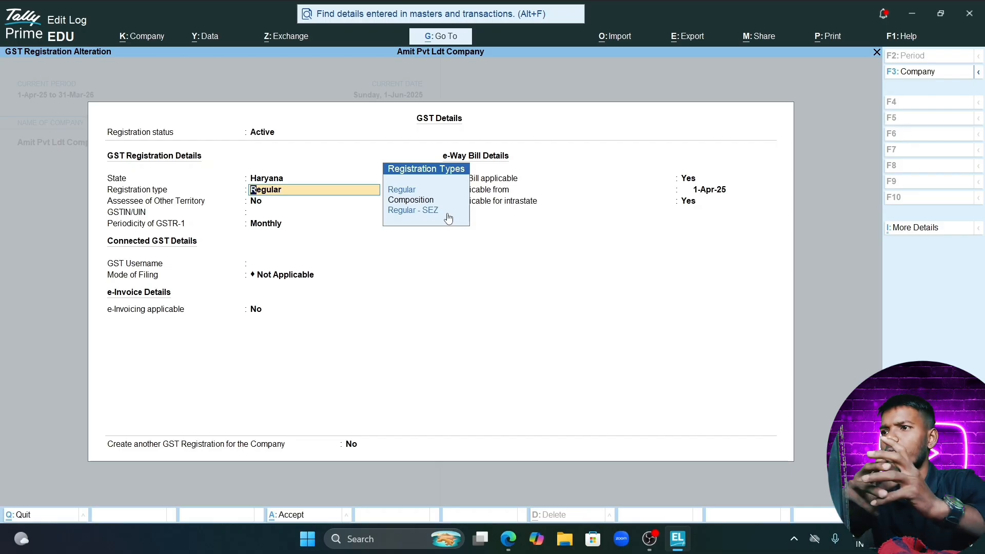
key("Return")
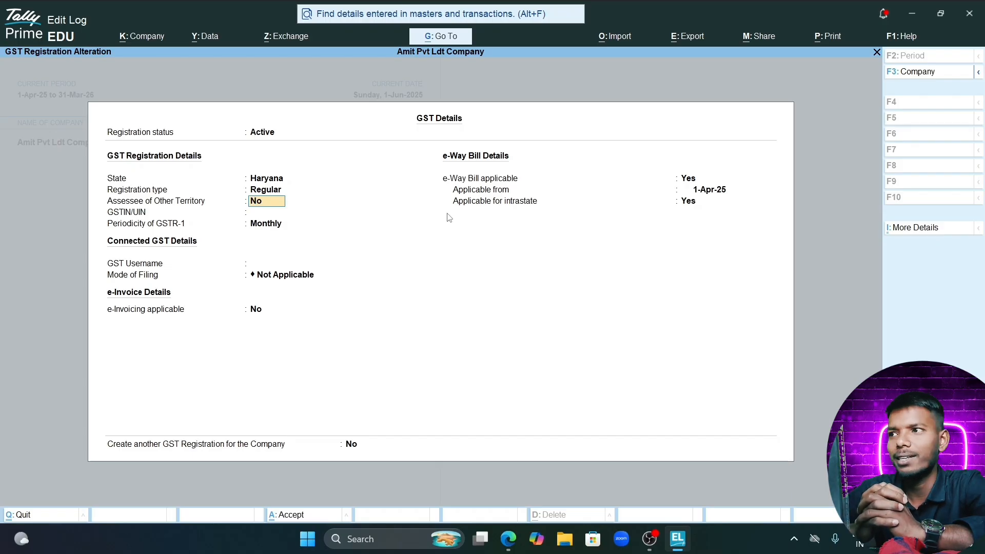
key("Return")
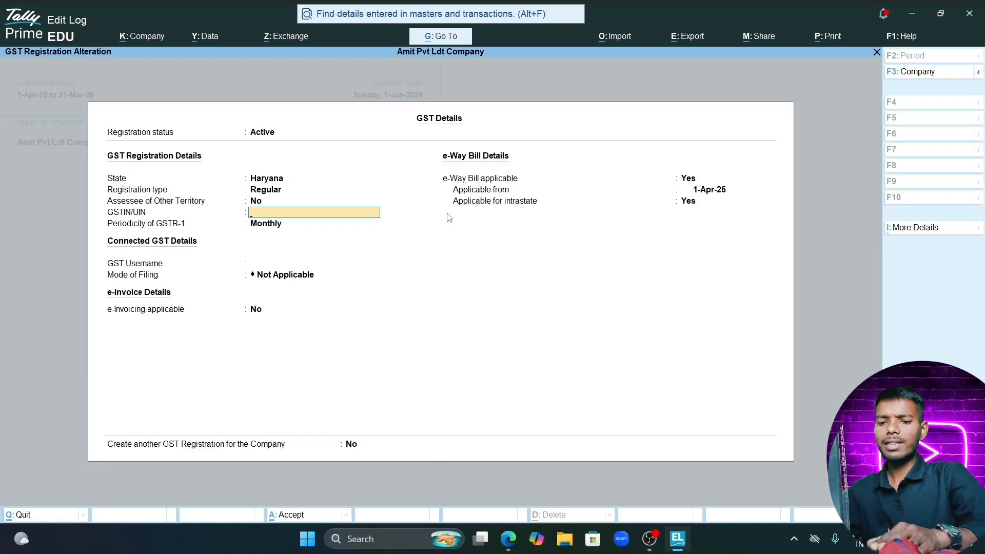
key("Return")
key("Return")
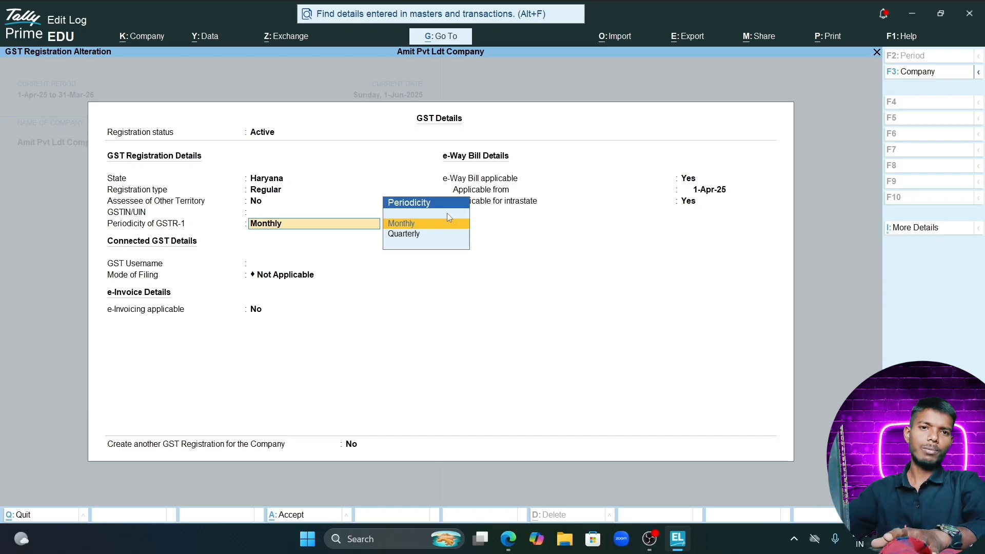
key("Return")
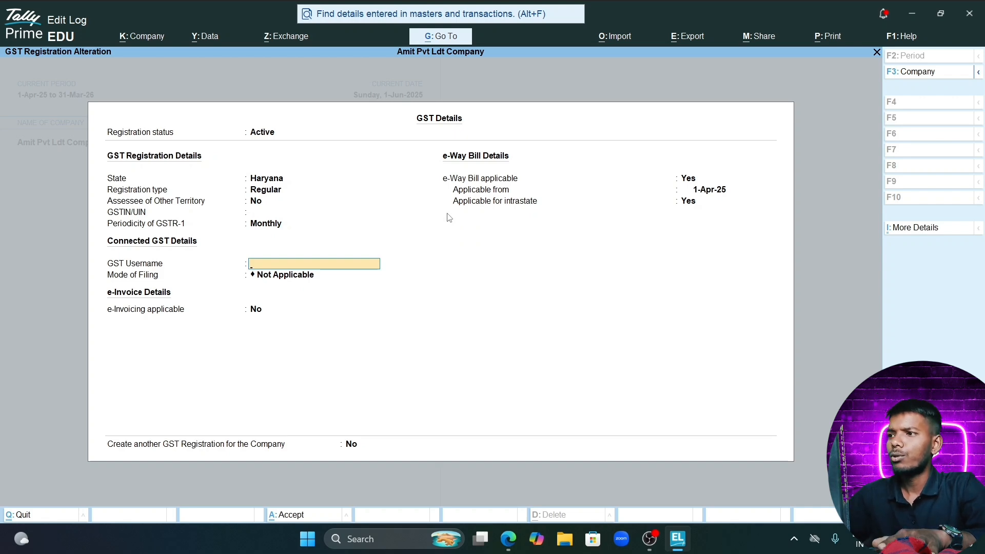
Leave the GST username blank, set the mode of filing to EVC and keep e-Invoicing applicable at No
key("Return")
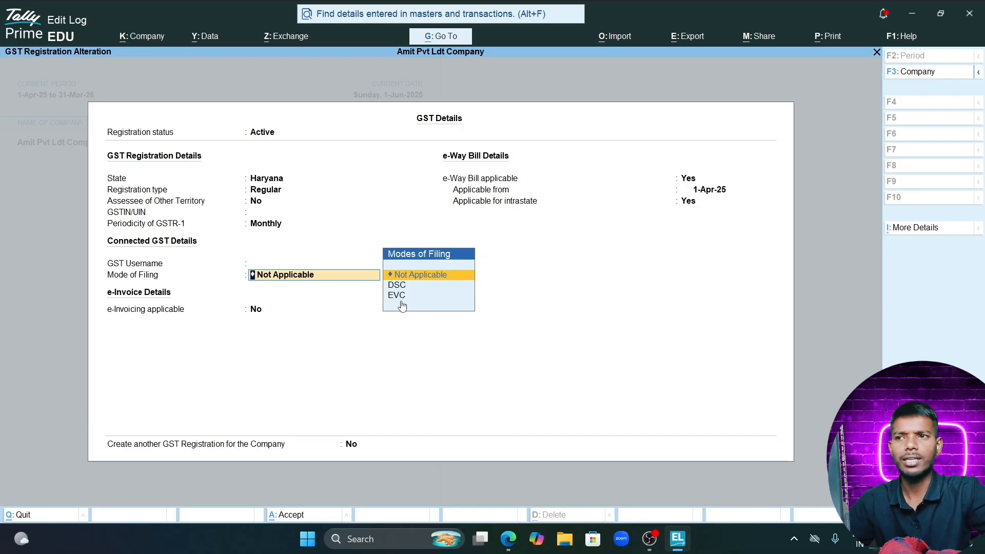
key("Down")
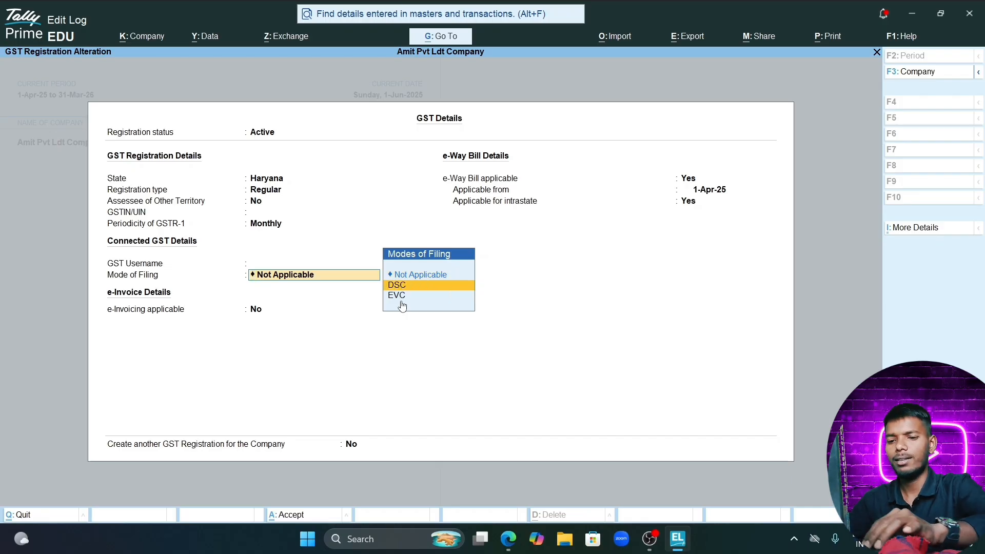
key("Down")
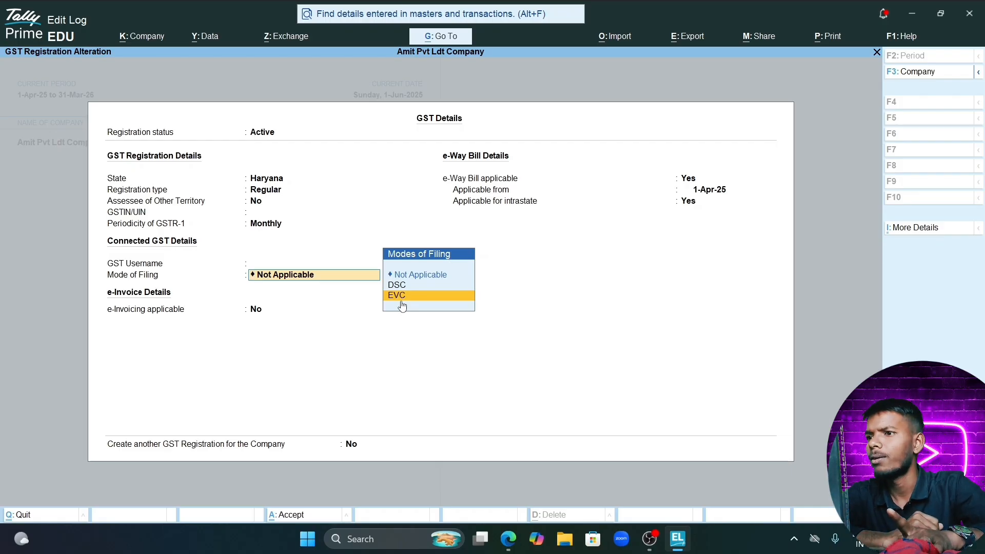
key("Return")
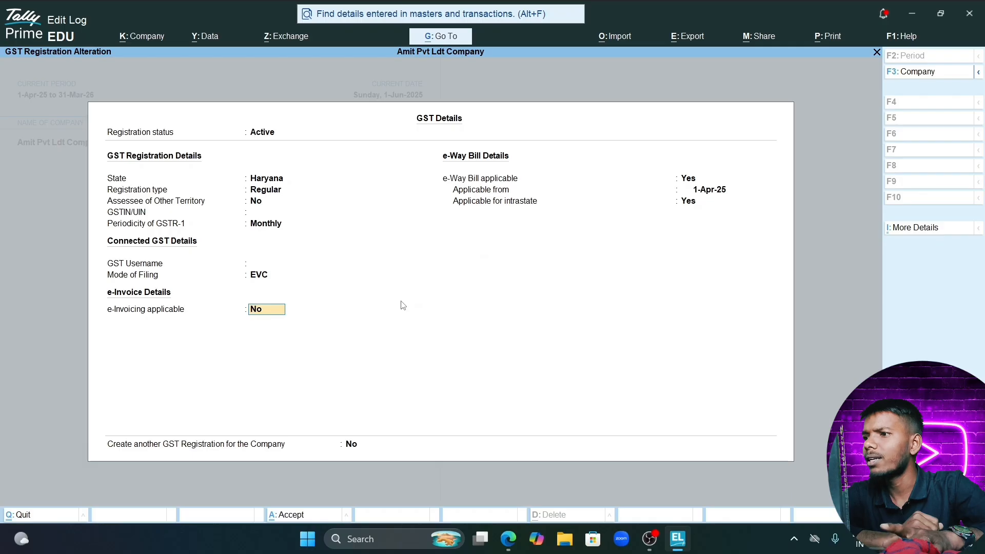
key("Return")
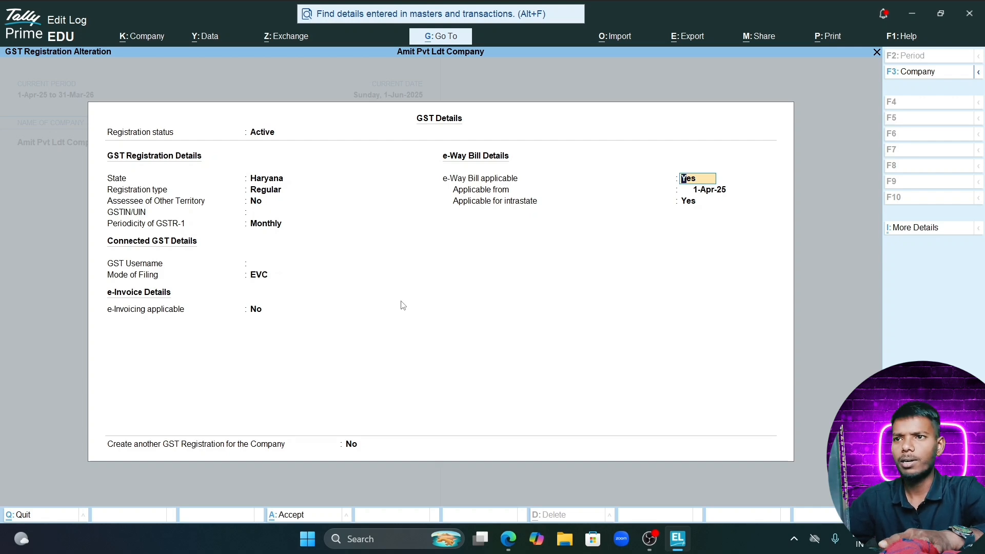
Make e-Way Bill applicable from 1-04-2026, including intrastate, and save the GST details without creating another registration
key("Return")
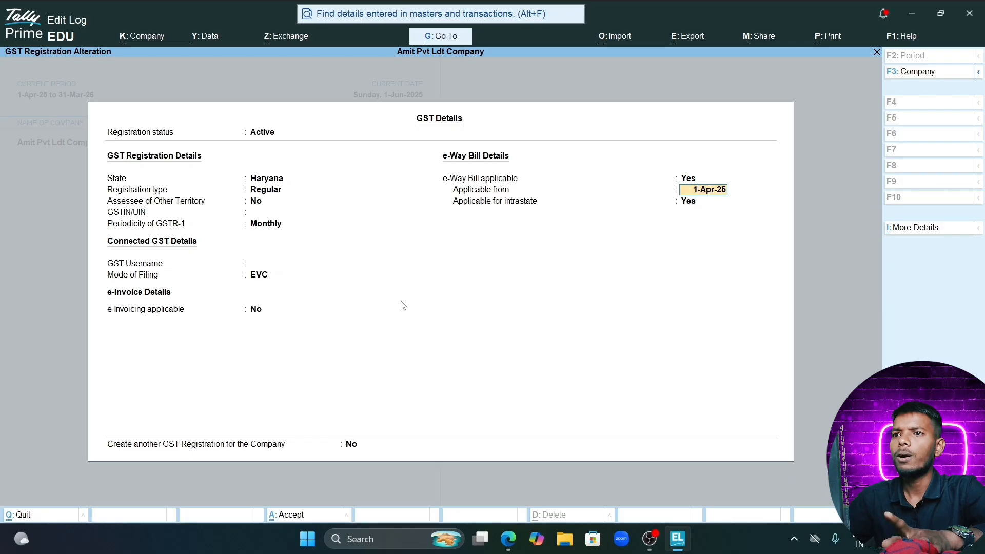
key("Return")
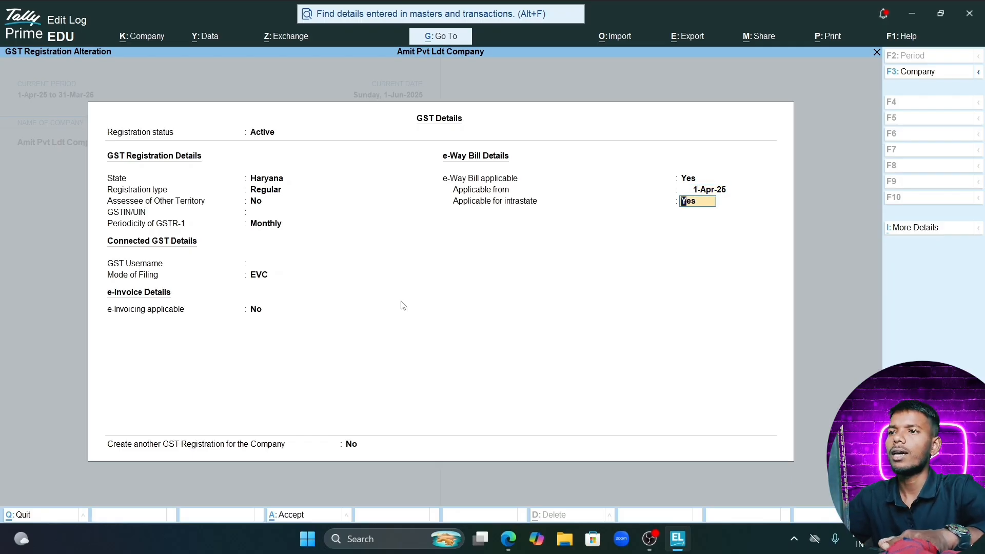
key("BackSpace")
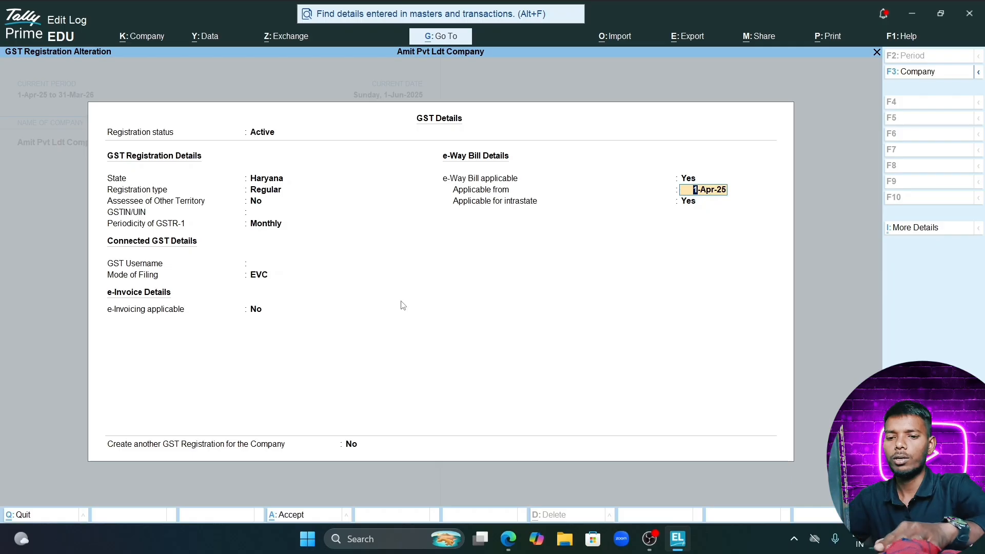
type("1-")
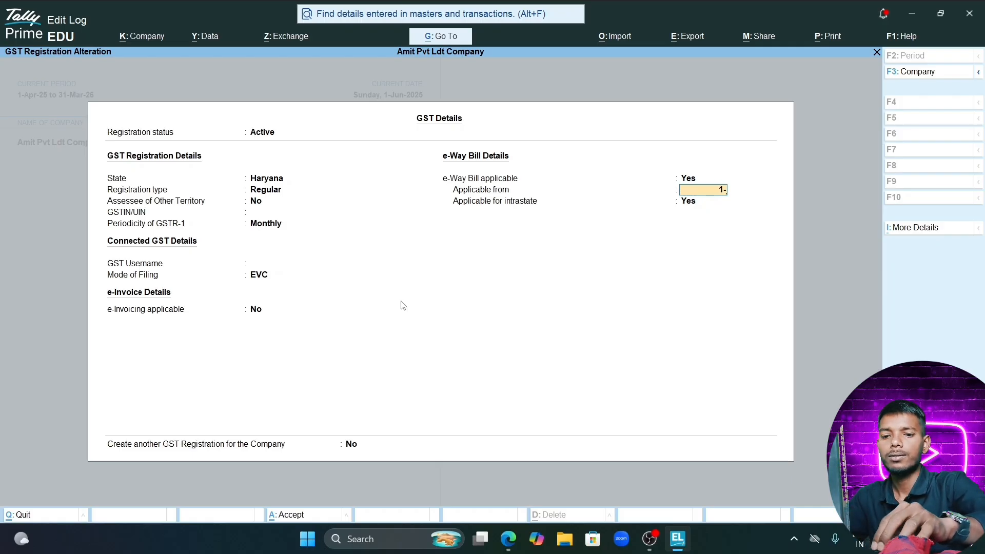
type("04-2026")
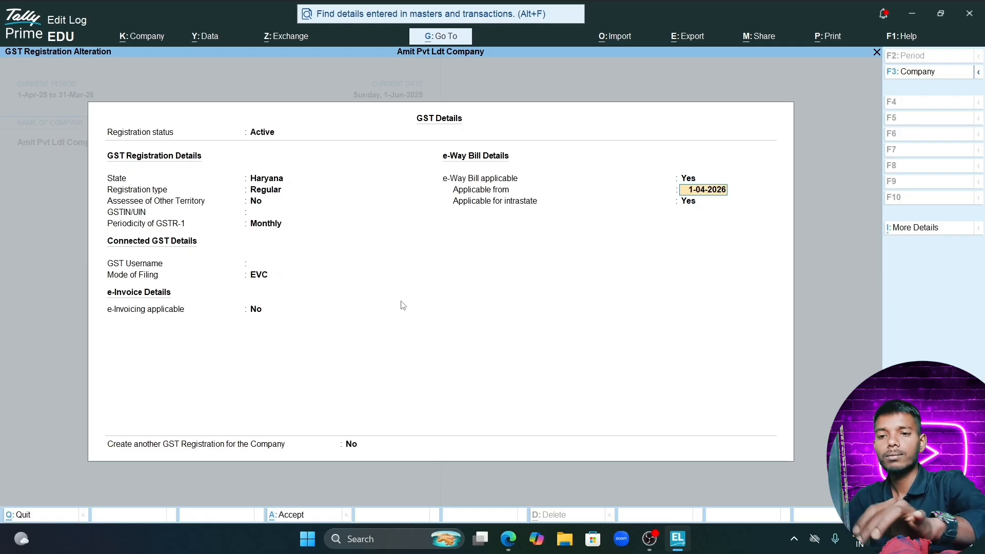
key("Return")
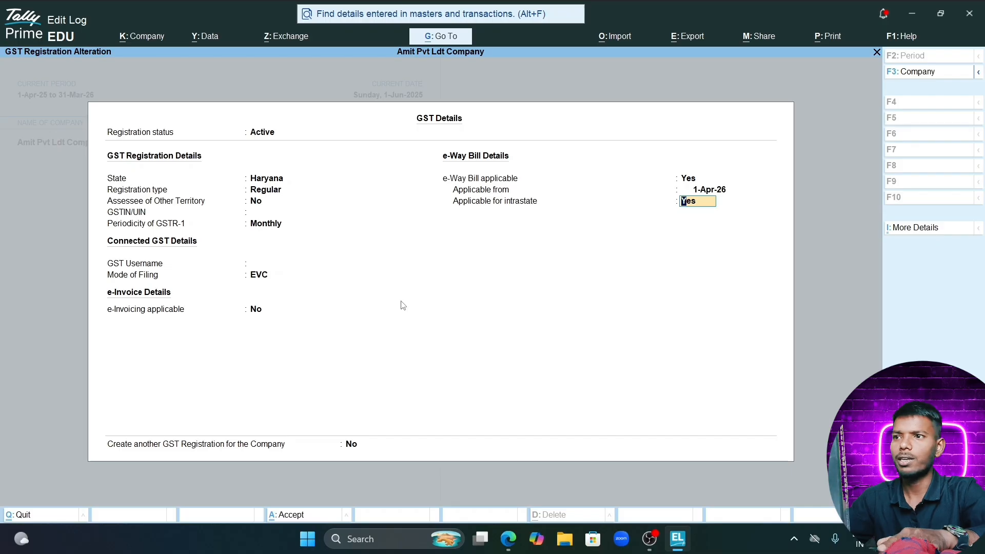
key("Return")
key("Return")
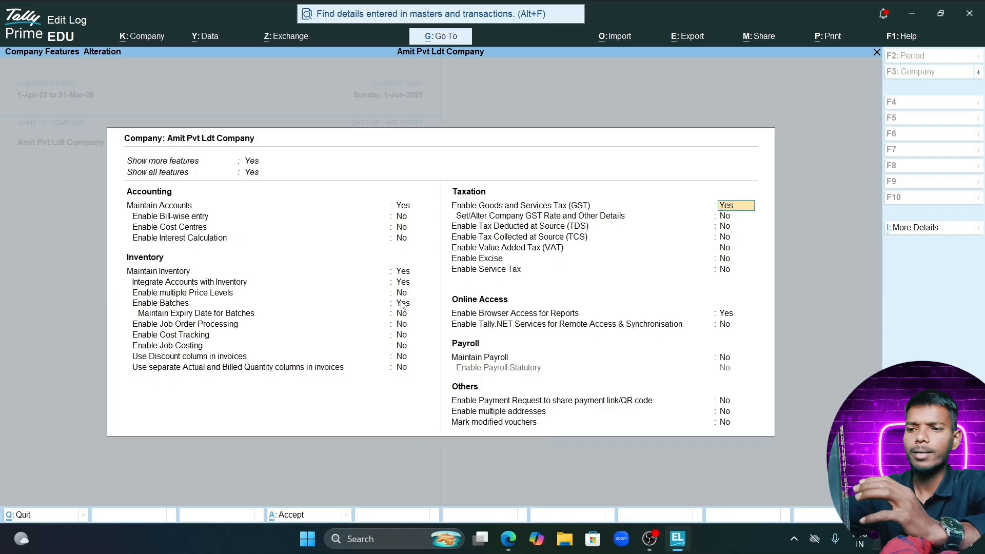
Switch to Tally Class 01.pdf in Edge and go back to the Create Company section on page 3
key("alt+Tab")
key("alt+Tab")
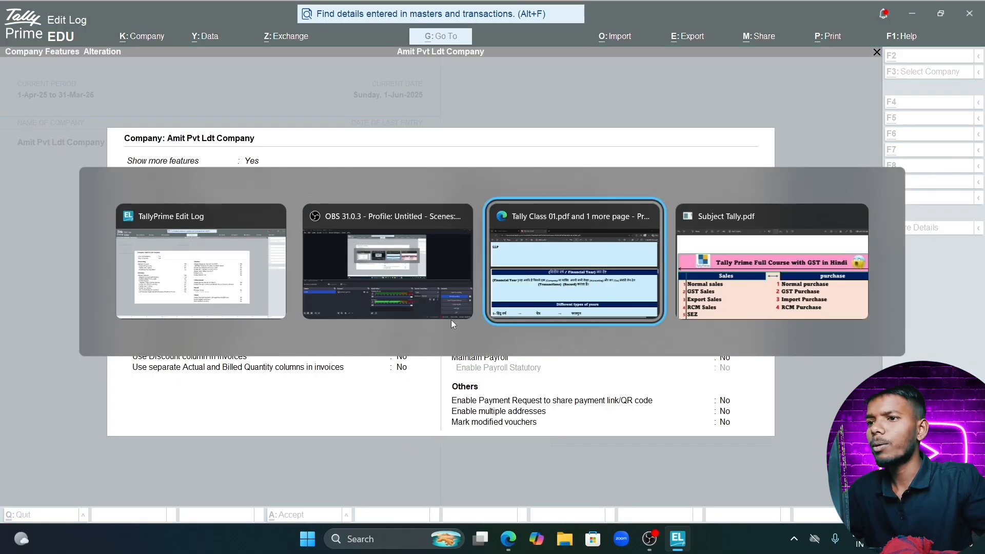
scroll(500, 332, "up", 1)
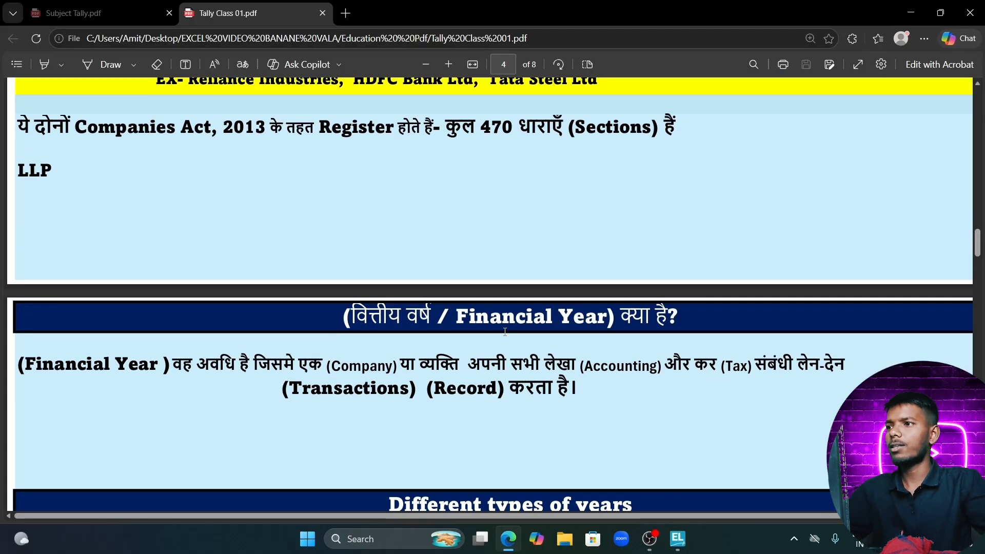
scroll(505, 332, "up", 4)
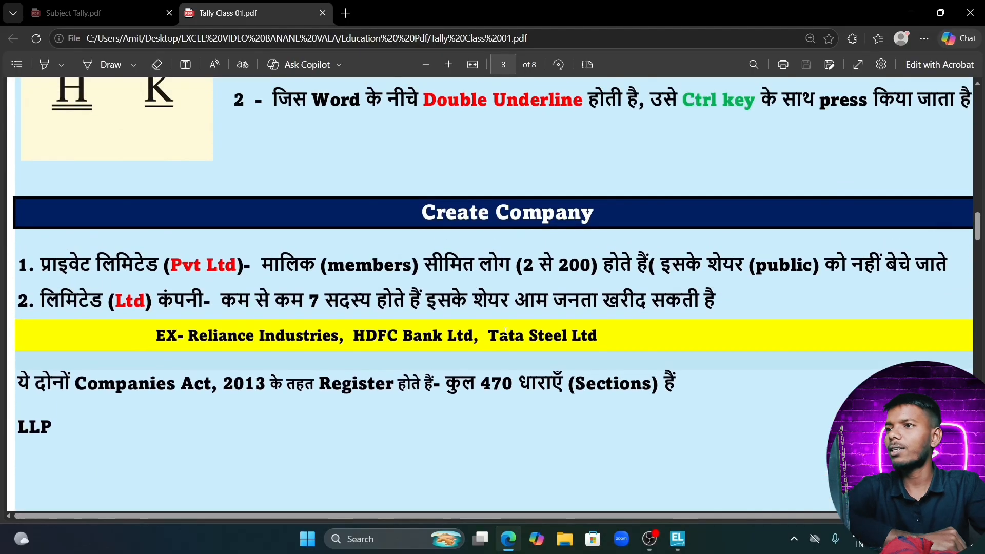
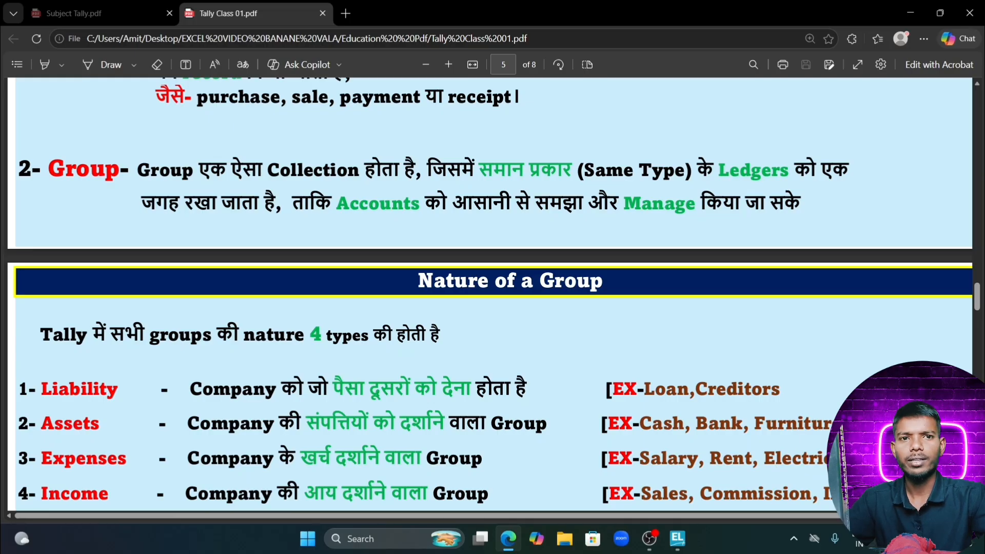
Read through the PDF notes on the nature of groups, debtors and creditors, down to the Tally Prime shortcut keys
scroll(664, 439, "down", 1)
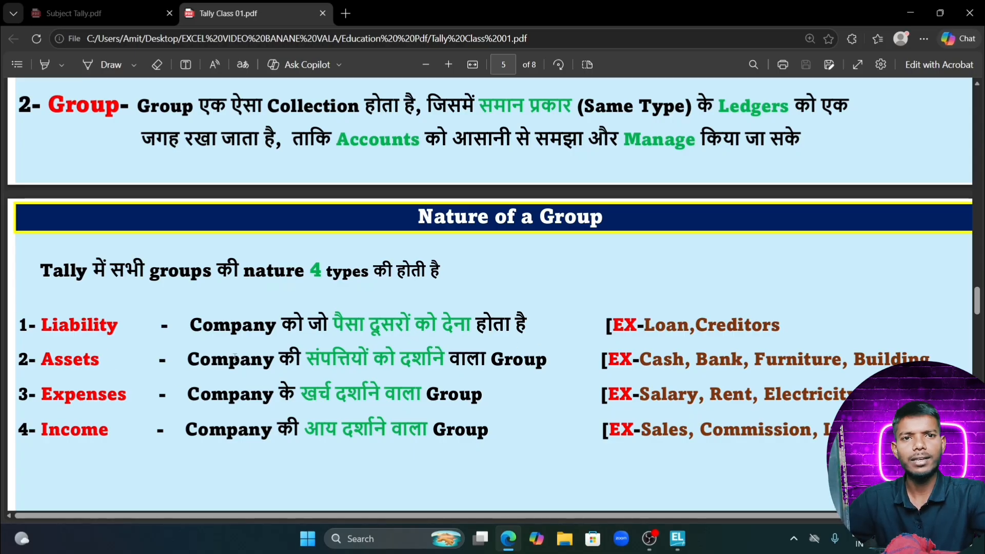
scroll(545, 402, "down", 4)
scroll(545, 402, "down", 1)
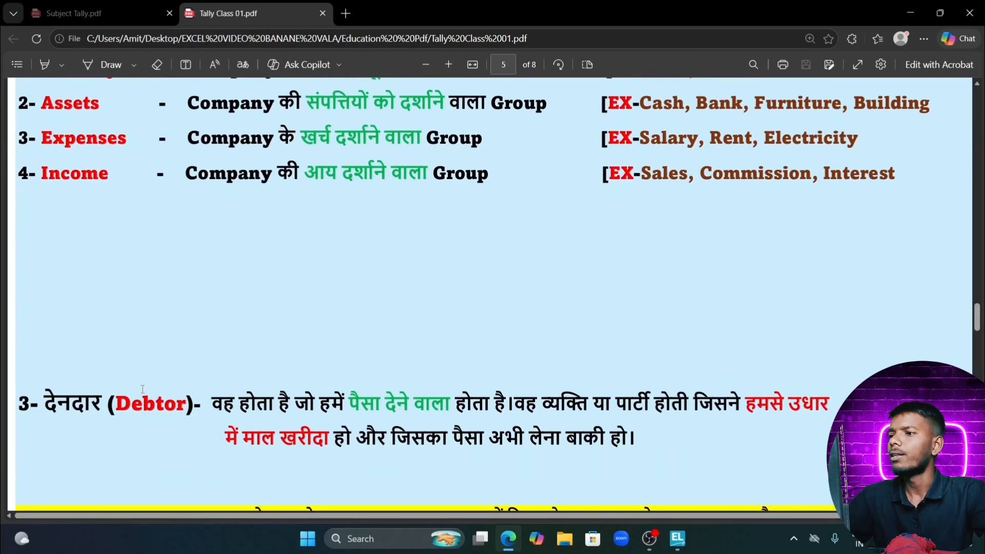
scroll(259, 335, "down", 1)
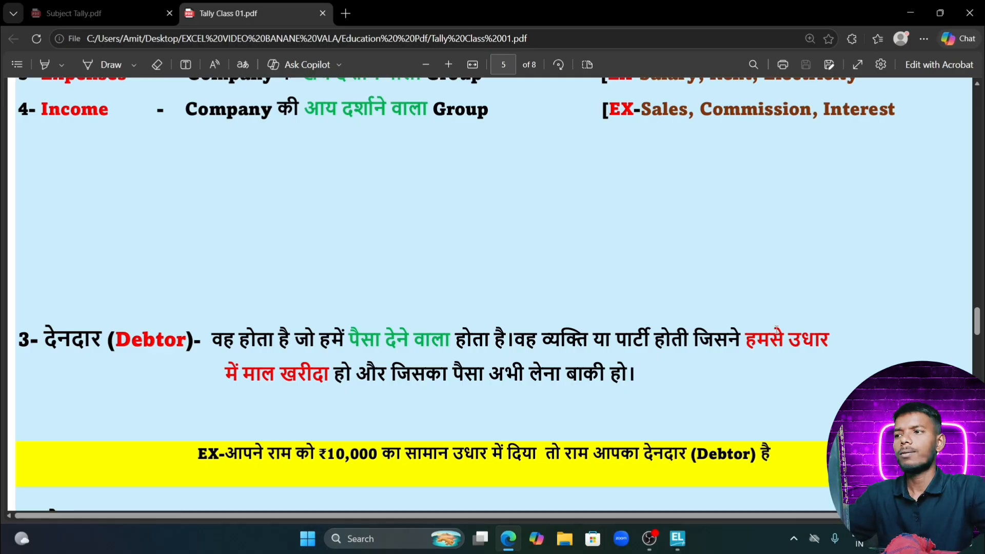
scroll(776, 331, "down", 1)
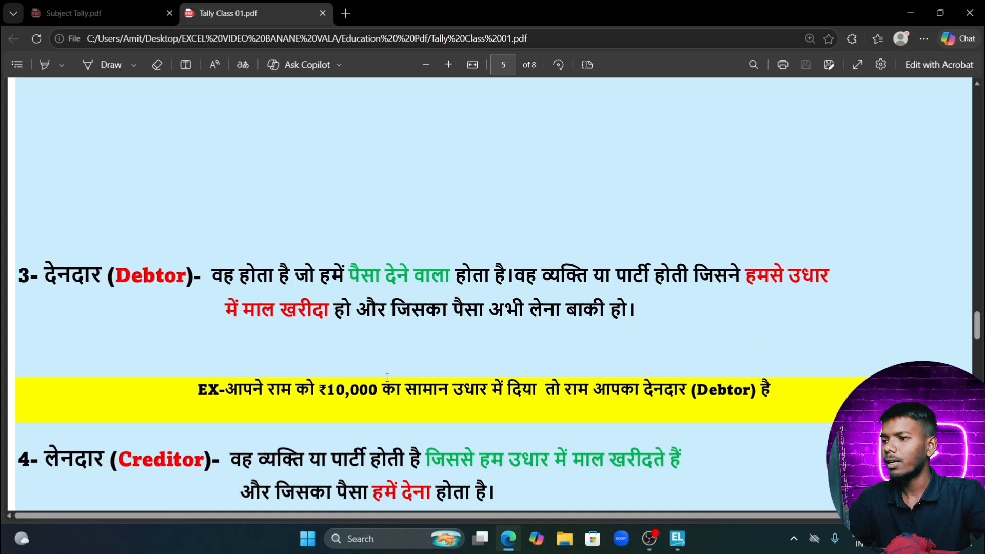
scroll(387, 377, "down", 1)
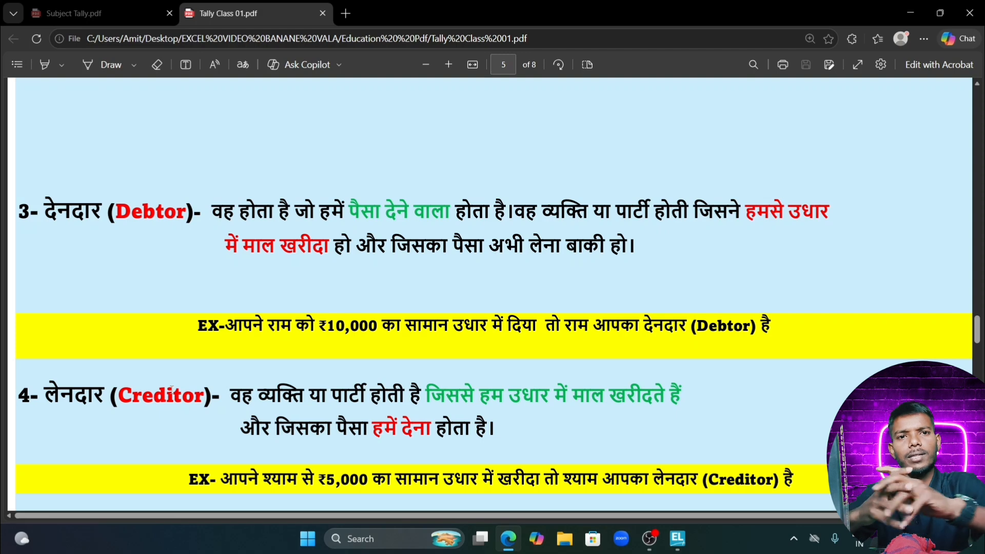
scroll(370, 396, "down", 3)
scroll(371, 397, "down", 3)
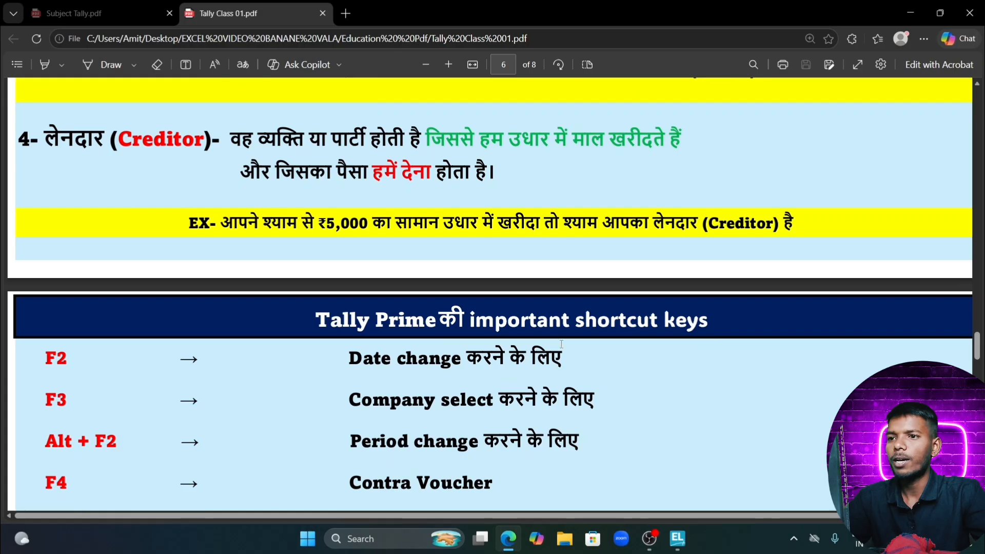
scroll(562, 344, "down", 3)
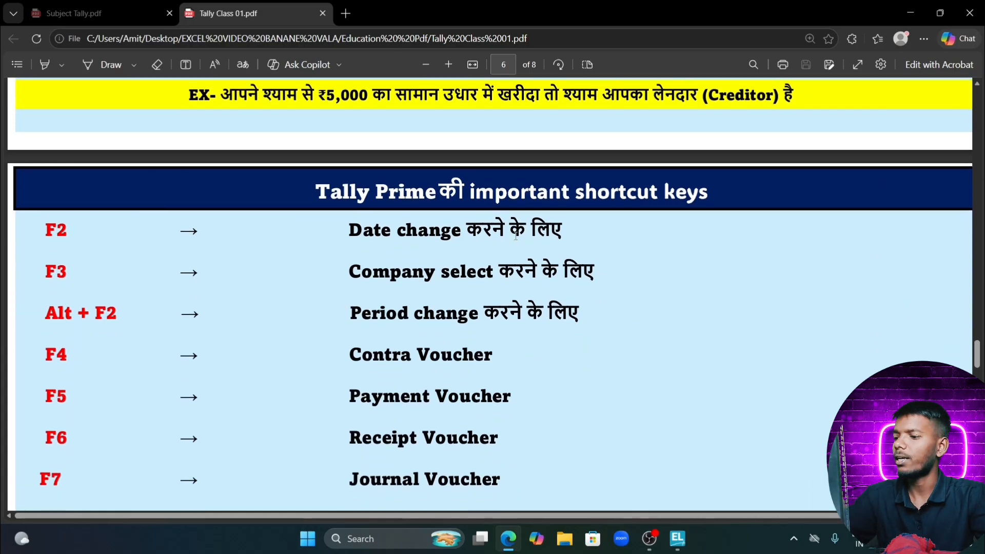
Switch to TallyPrime, bring up the voucher date change, cancel it and return to the PDF's shortcut list
key("alt+Tab")
key("F2")
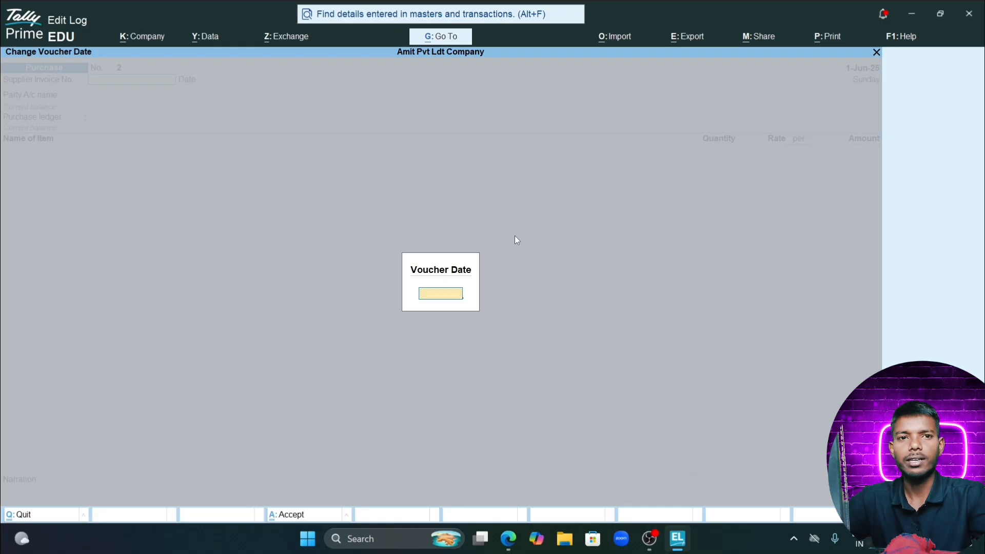
key("Escape")
key("alt+Tab")
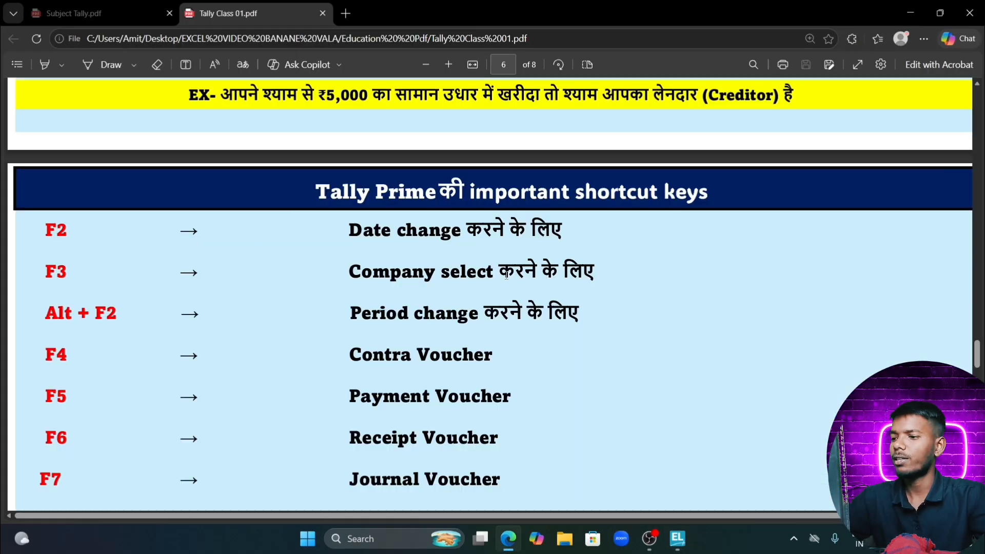
Switch to TallyPrime, look through the Change Company options and the list of selectable companies, and leave without choosing one
key("alt+Tab")
key("F3")
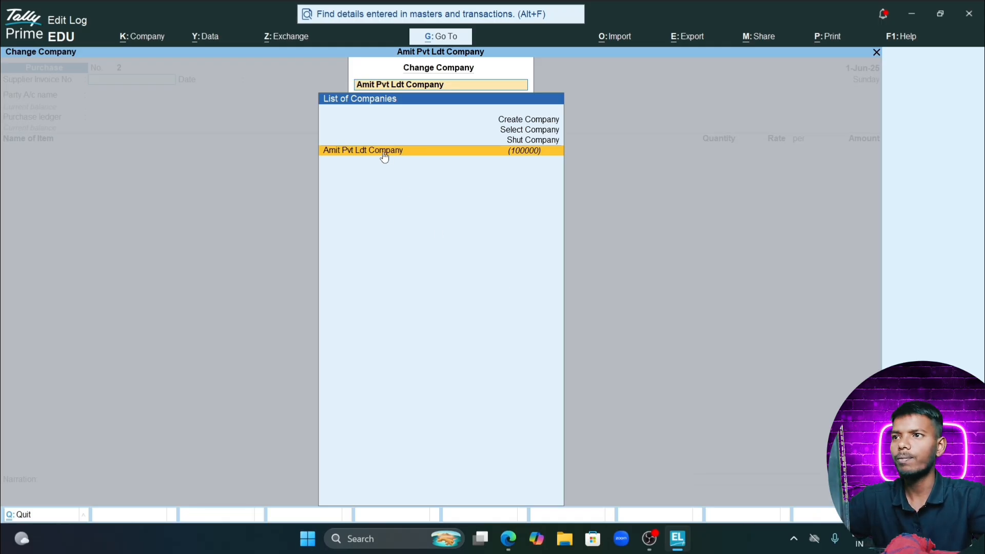
key("Up")
key("Up")
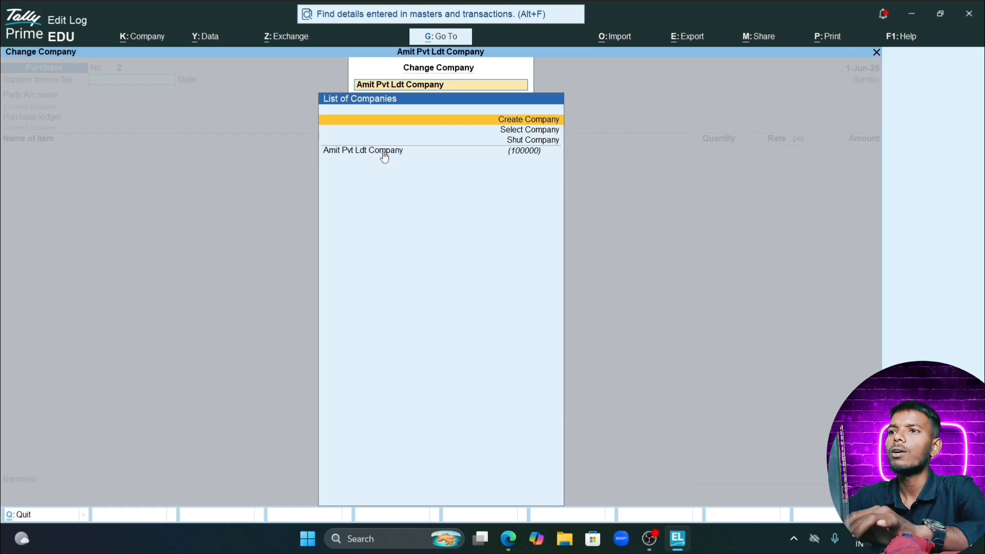
key("Down")
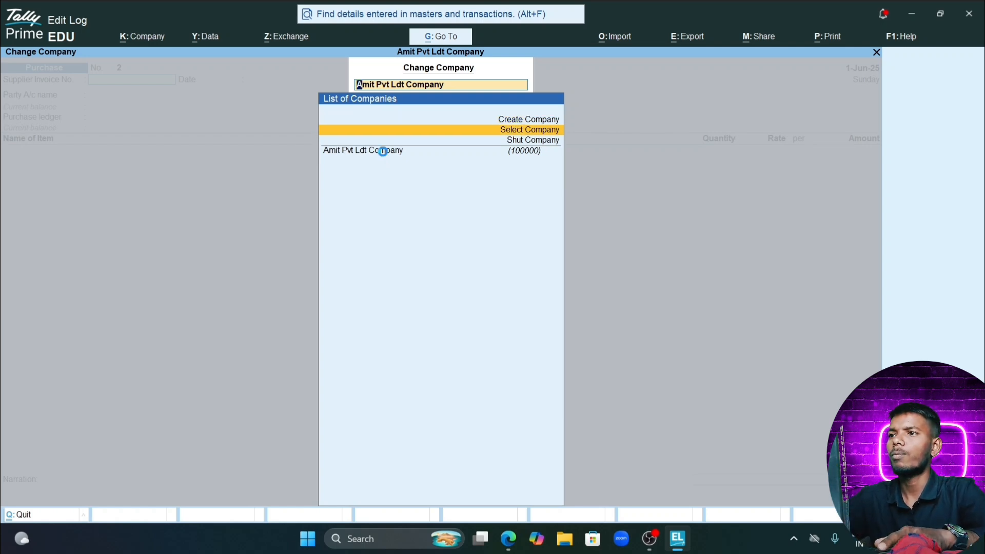
key("Return")
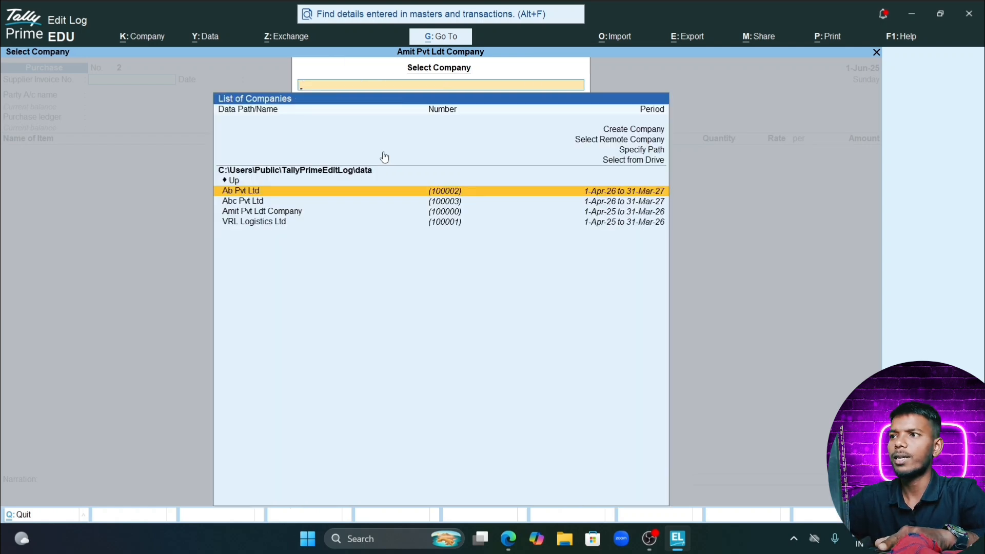
key("Down")
key("Down")
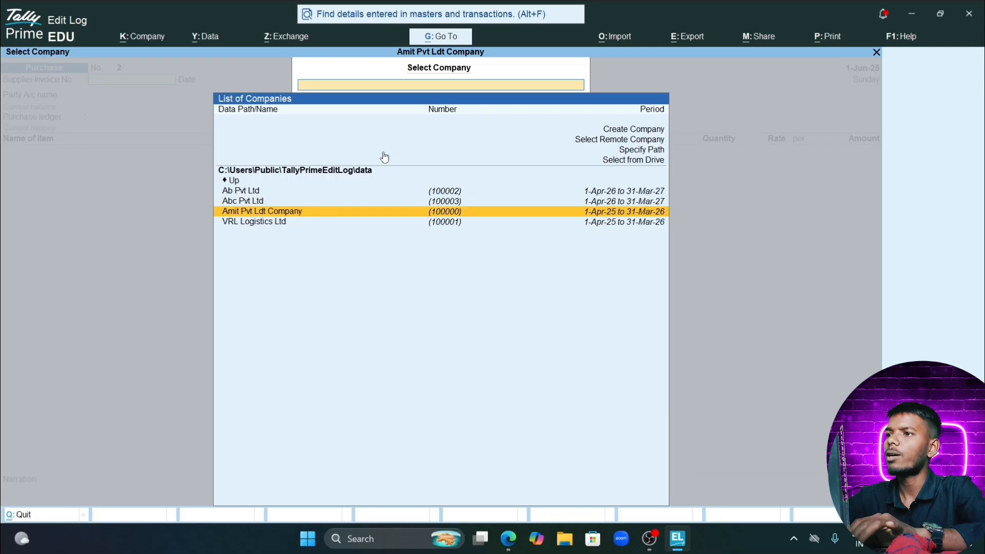
key("Down")
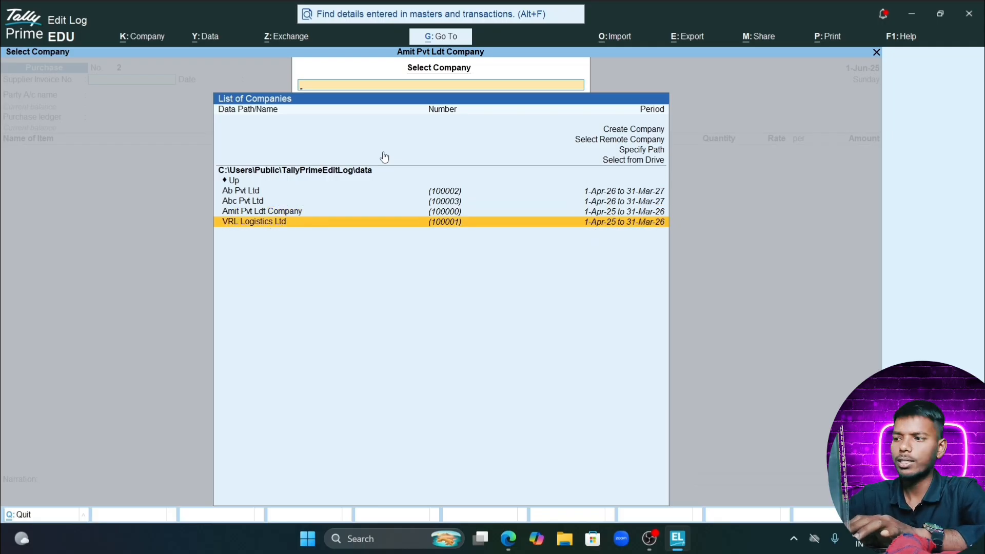
key("Escape")
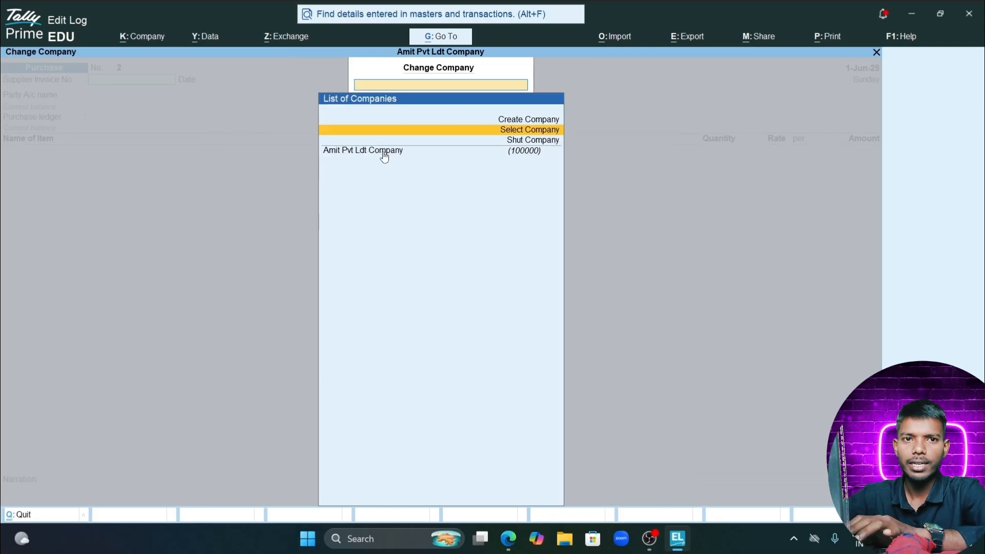
key("Escape")
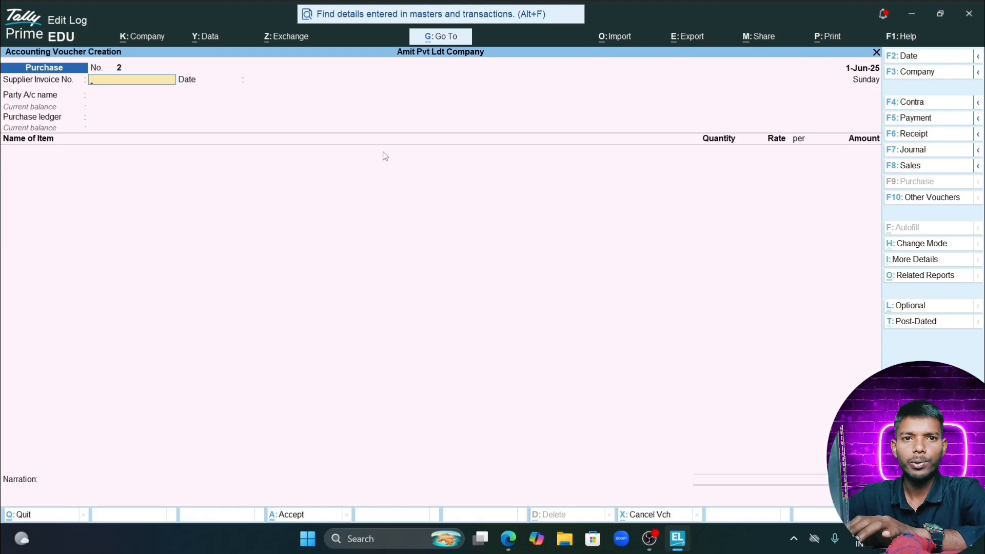
Return to the Tally Class 01 PDF and read through the shortcut key list, from date change down to delete
key("alt+Tab")
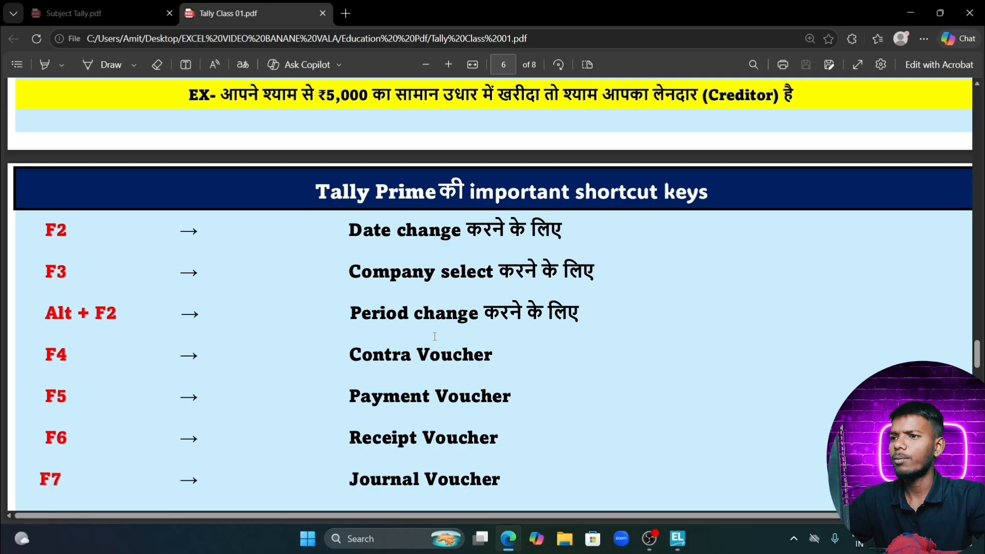
scroll(434, 337, "up", 3)
scroll(454, 337, "down", 3)
scroll(455, 338, "down", 3)
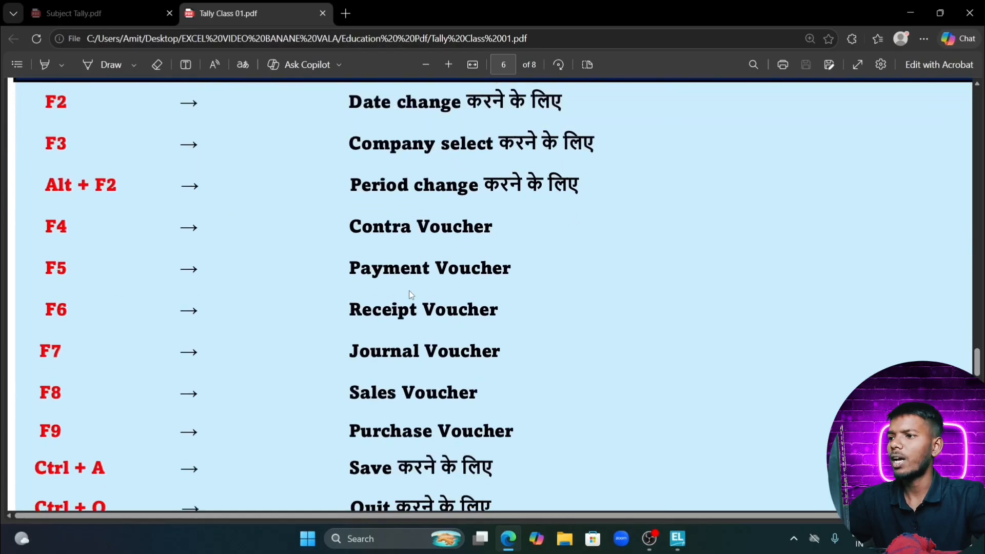
scroll(410, 293, "down", 5)
scroll(410, 292, "down", 2)
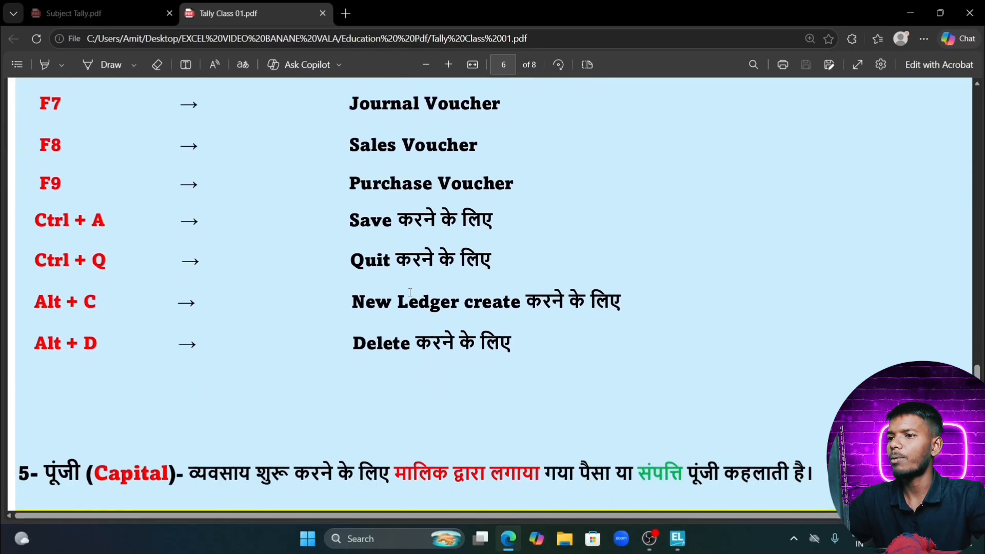
scroll(410, 293, "up", 3)
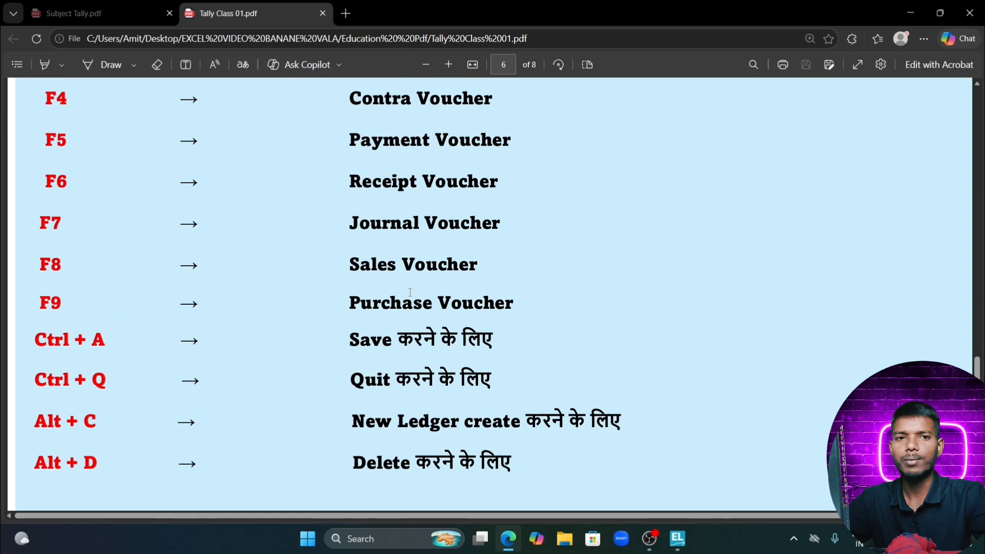
scroll(410, 292, "up", 4)
Switch to TallyPrime, open the Cash ledger of Abc Pvt Ltd for alteration, try clearing its name and leave without saving
key("alt+Tab")
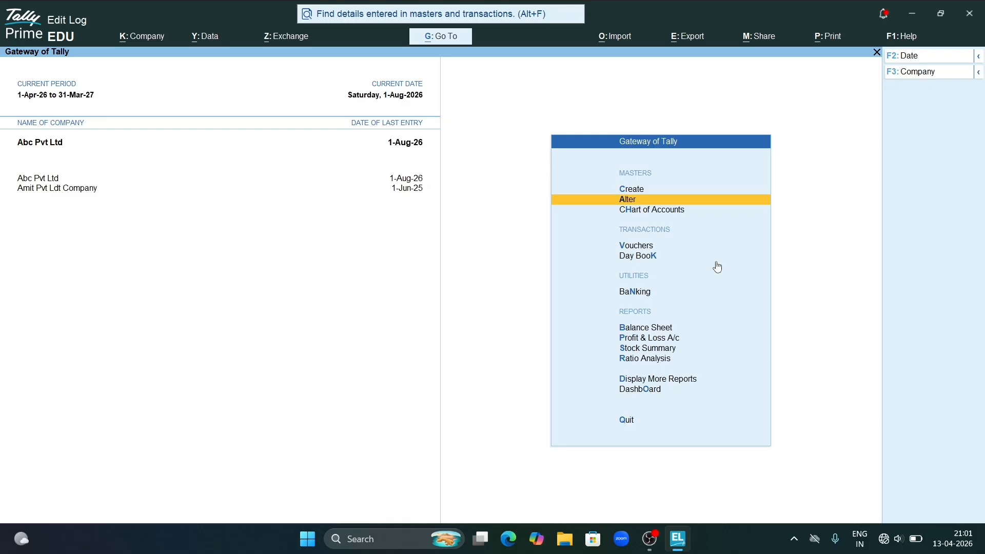
key("Up")
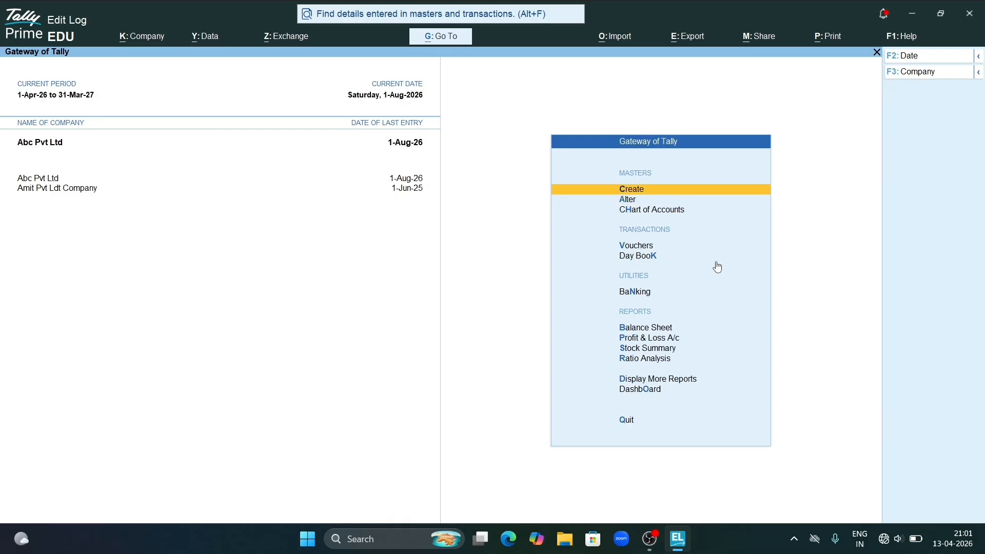
key("Down")
key("Return")
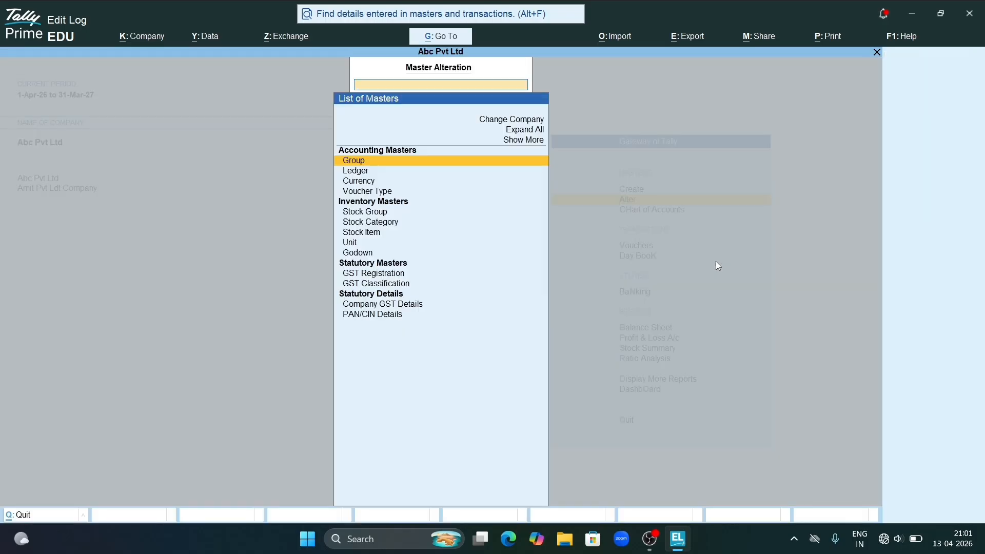
key("Down")
key("Return")
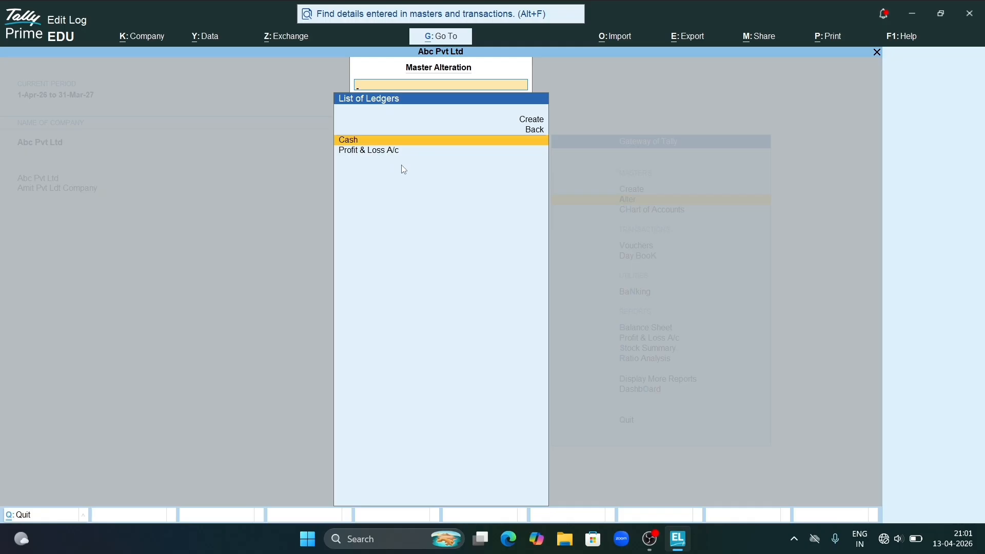
key("Return")
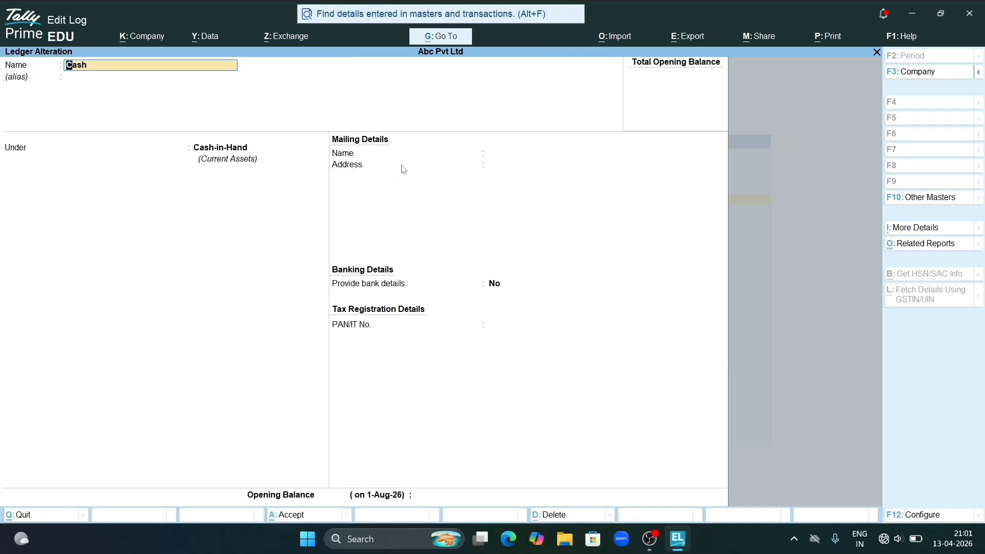
key("BackSpace")
key("BackSpace")
key("BackSpace")
key("BackSpace")
key("Escape")
Open the Profit & Loss A/c ledger for alteration, try clearing its name, and return to the Gateway of Tally without saving
key("Down")
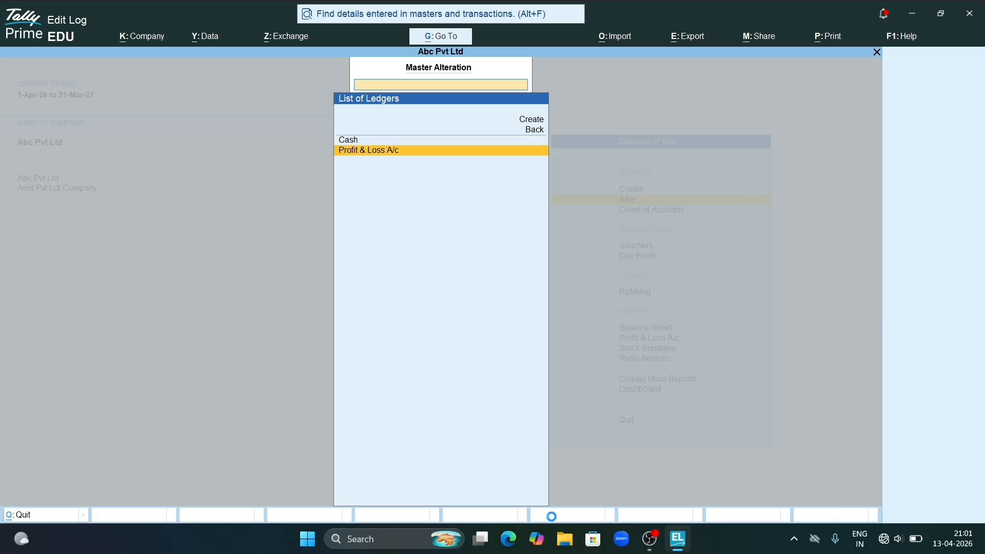
key("Return")
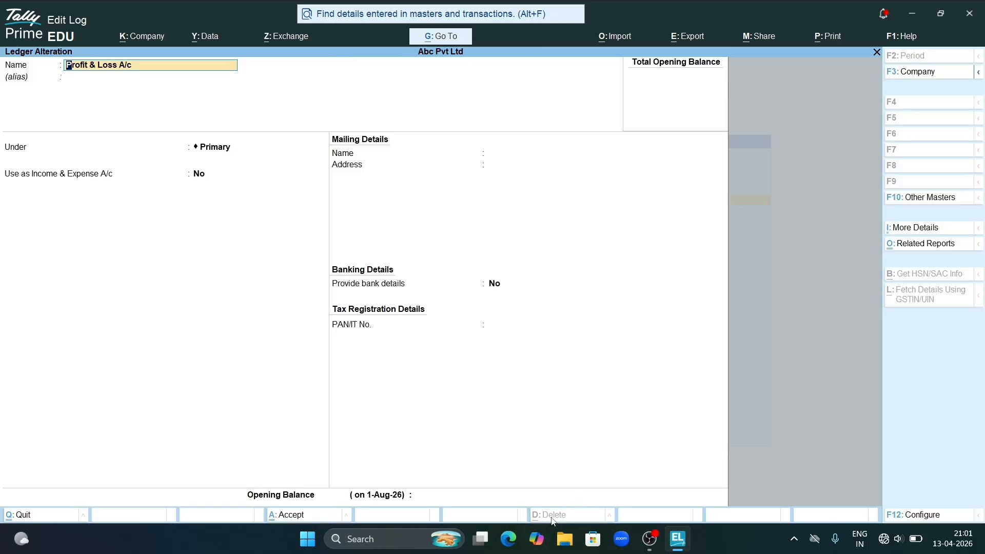
key("BackSpace")
key("BackSpace")
key("BackSpace")
key("BackSpace")
key("BackSpace")
key("BackSpace")
key("BackSpace")
key("BackSpace")
key("BackSpace")
key("BackSpace")
key("BackSpace")
key("BackSpace")
key("BackSpace")
key("BackSpace")
key("BackSpace")
key("BackSpace")
key("BackSpace")
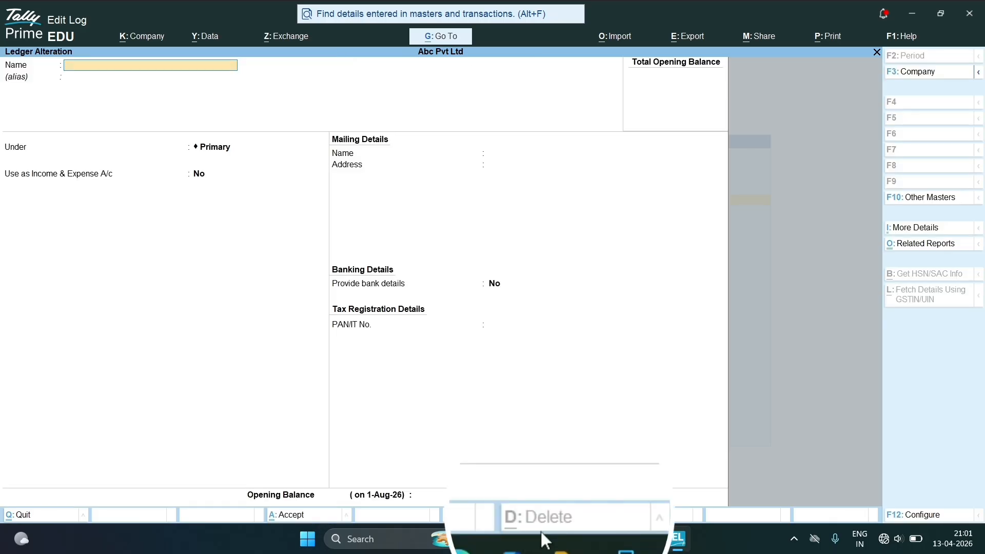
key("Escape")
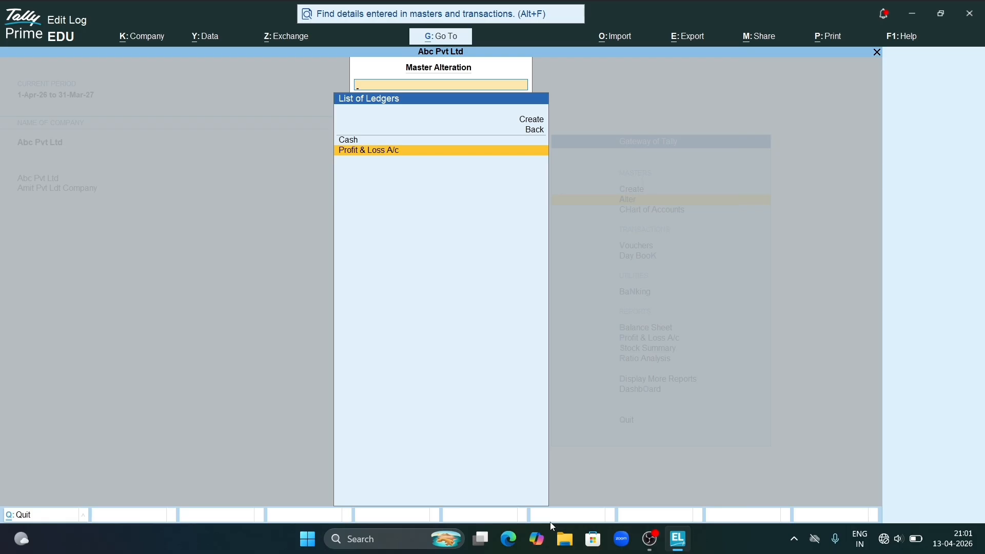
key("Escape")
key("Escape")
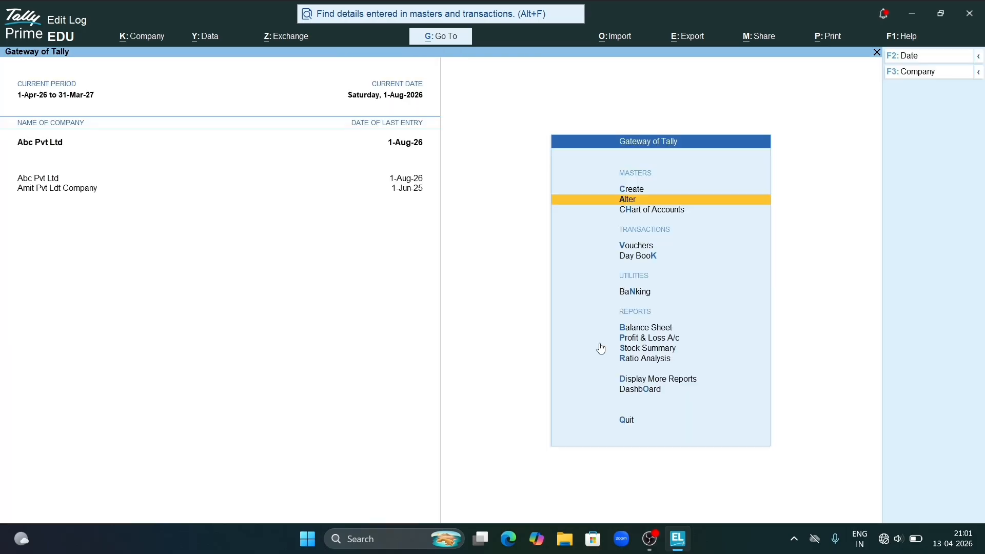
key("Up")
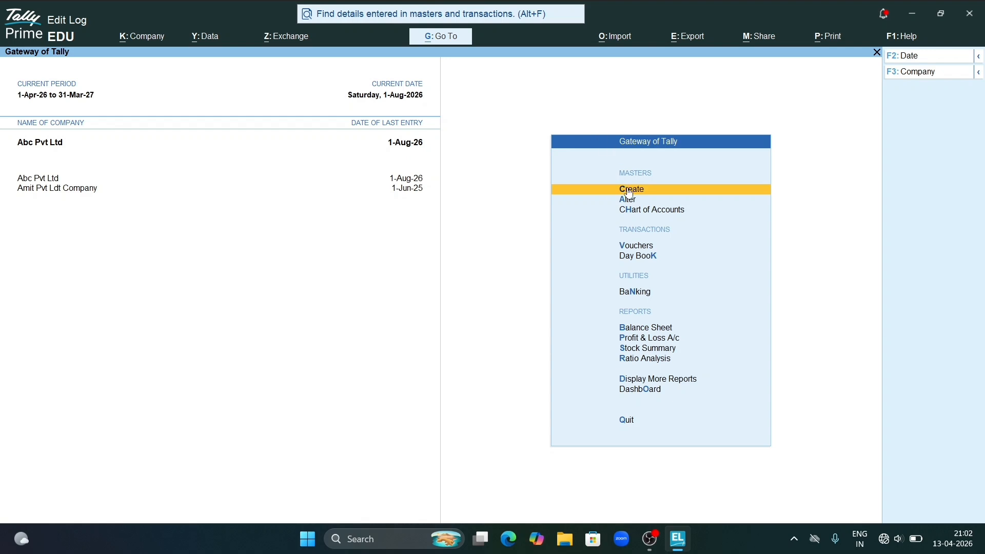
left_click(651, 210)
key("Escape")
key("Escape")
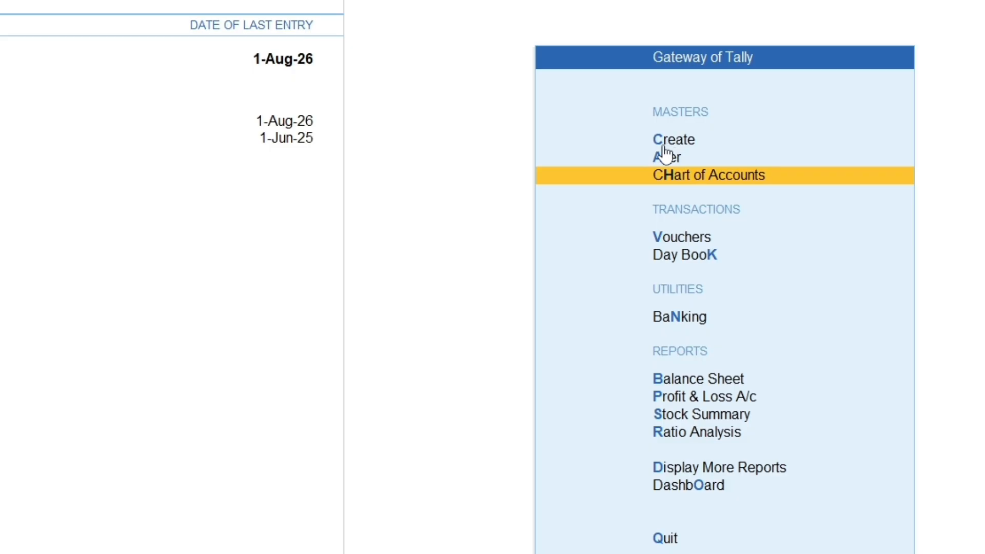
Start a new ledger master in Abc Pvt Ltd, name it Amit Pvt Ltd and leave the alias blank
key("c")
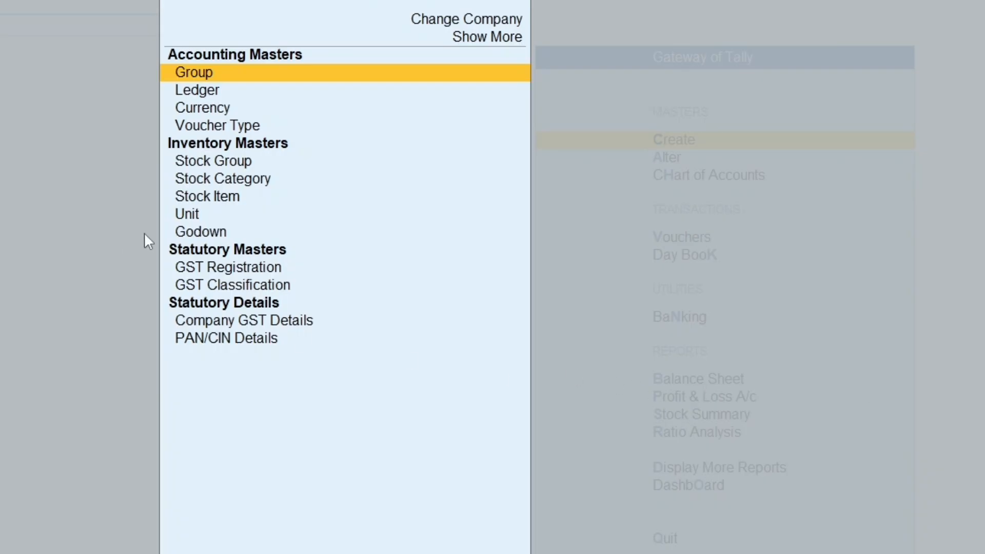
key("Down")
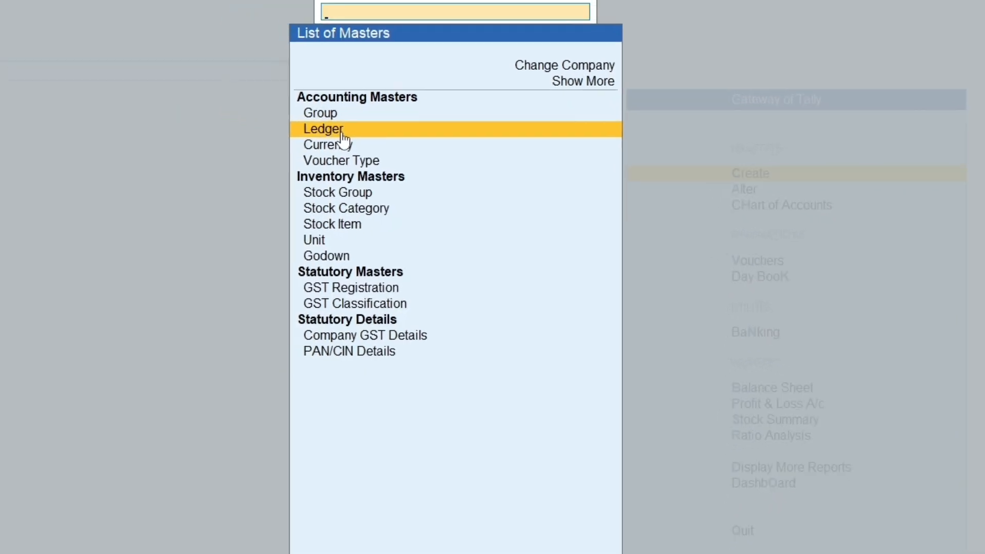
left_click(218, 91)
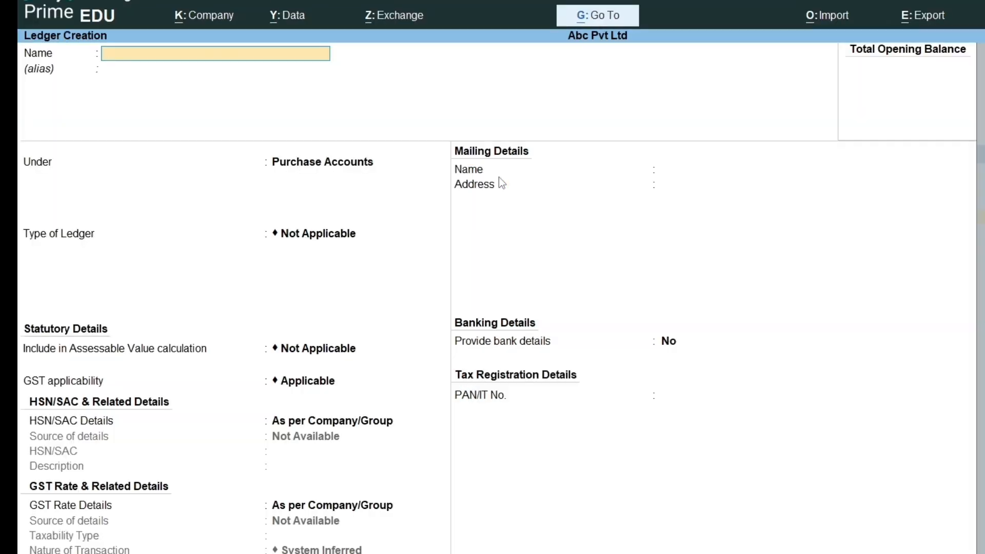
type("Amit Pvt Ltd")
key("Return")
key("Return")
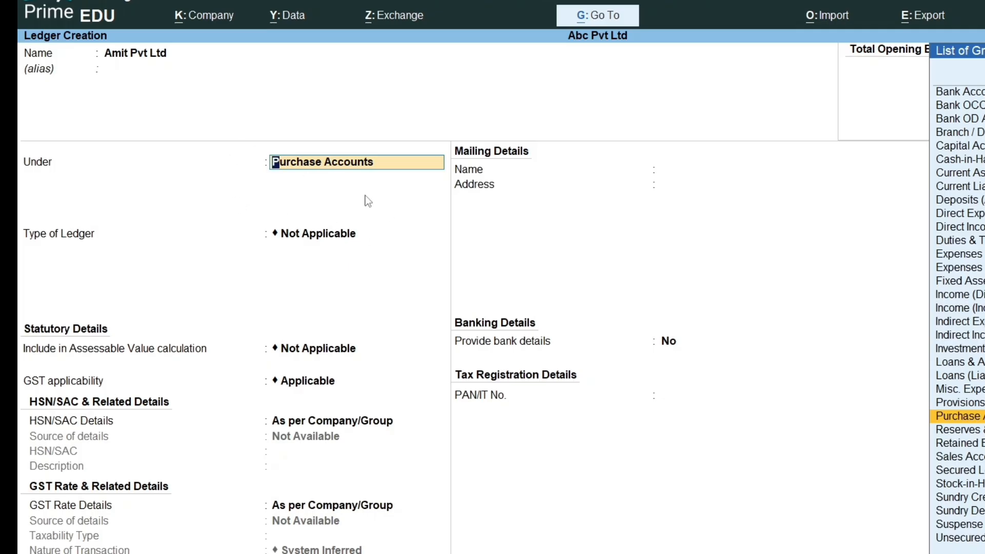
Place the new ledger under the Sundry Creditors group
type("Se")
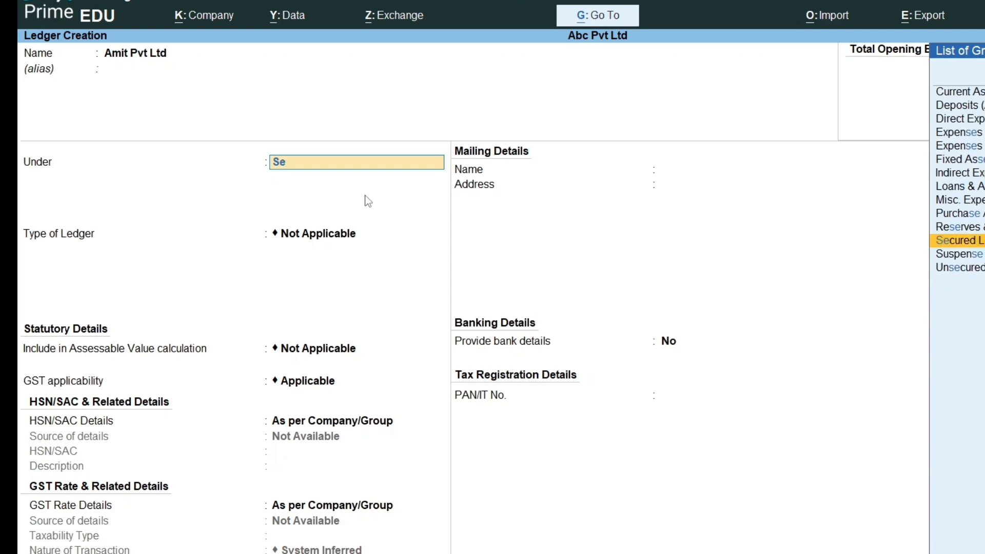
key("BackSpace")
type("und")
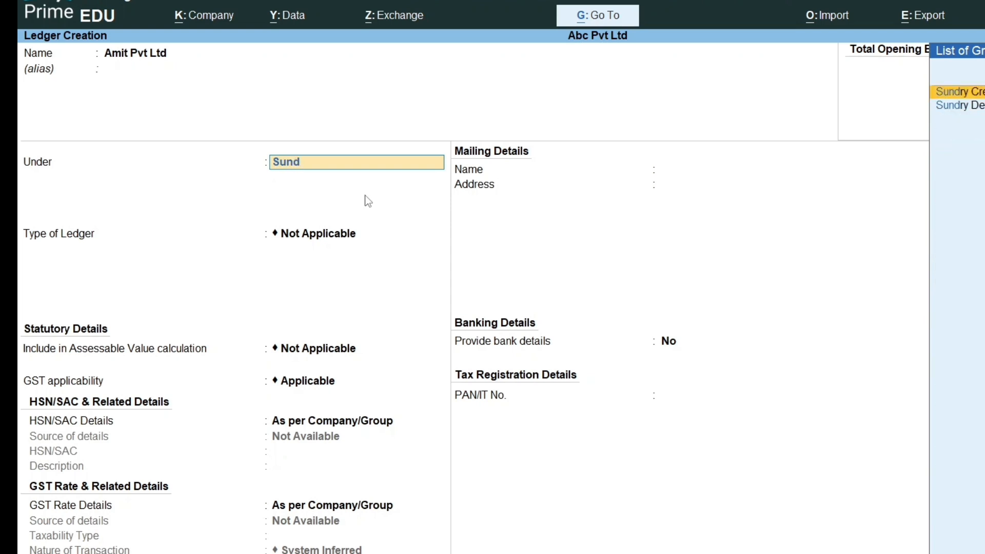
key("Return")
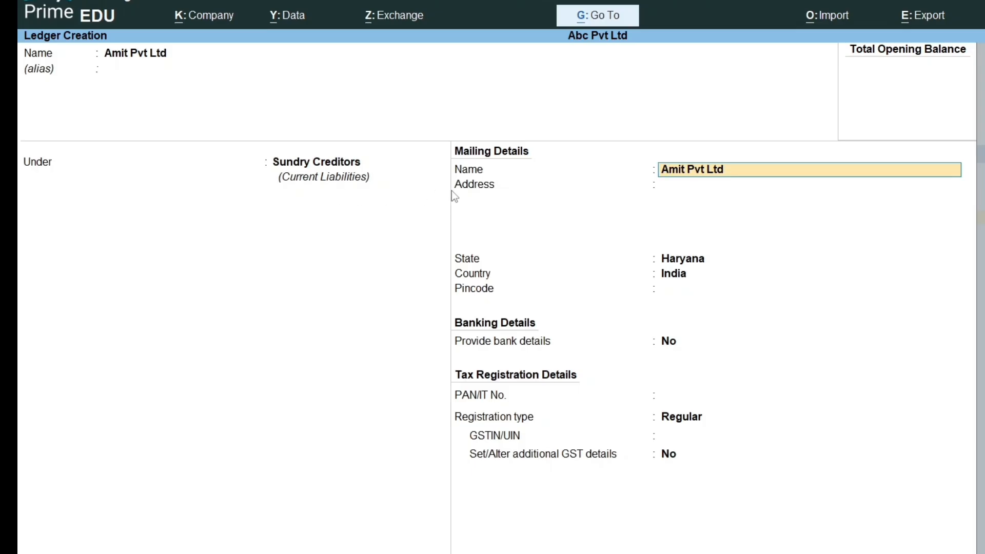
Keep the ledger name as the mailing name, fill in the address, keep Haryana as the state and leave the pincode blank
key("Return")
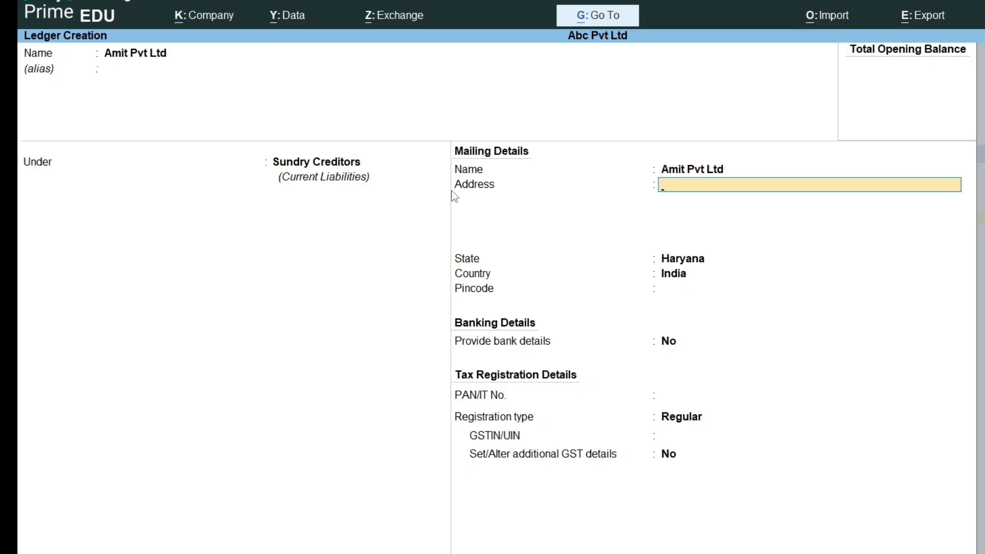
type("Jawahar")
key("Return")
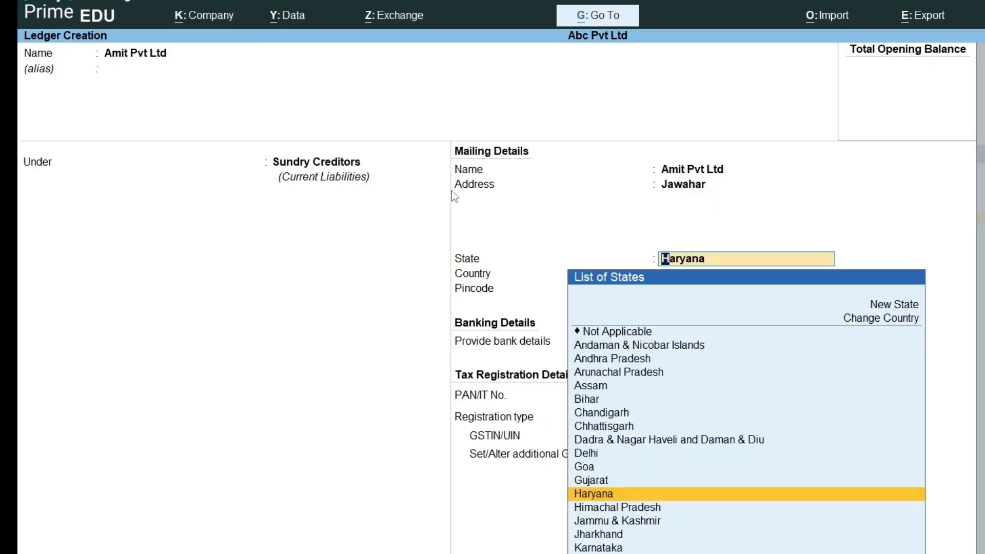
key("Return")
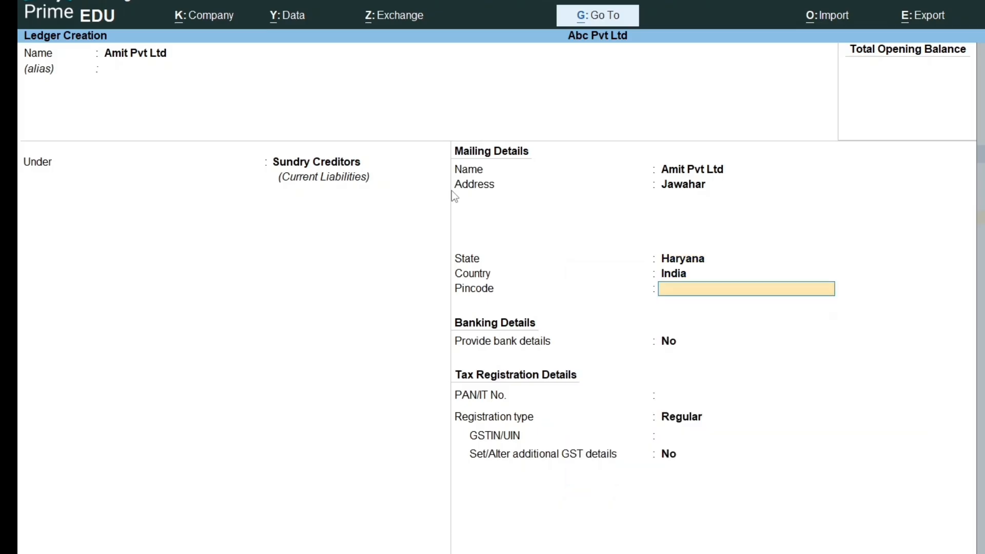
key("Return")
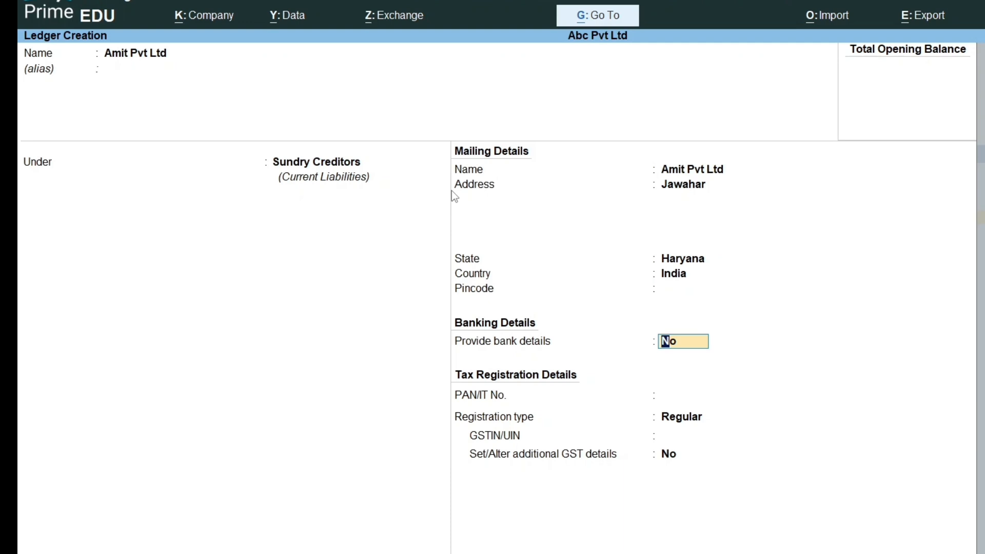
Skip bank details and PAN, set the GST registration type to Unregistered/Consumer, and save the Amit Pvt Ltd ledger
key("Return")
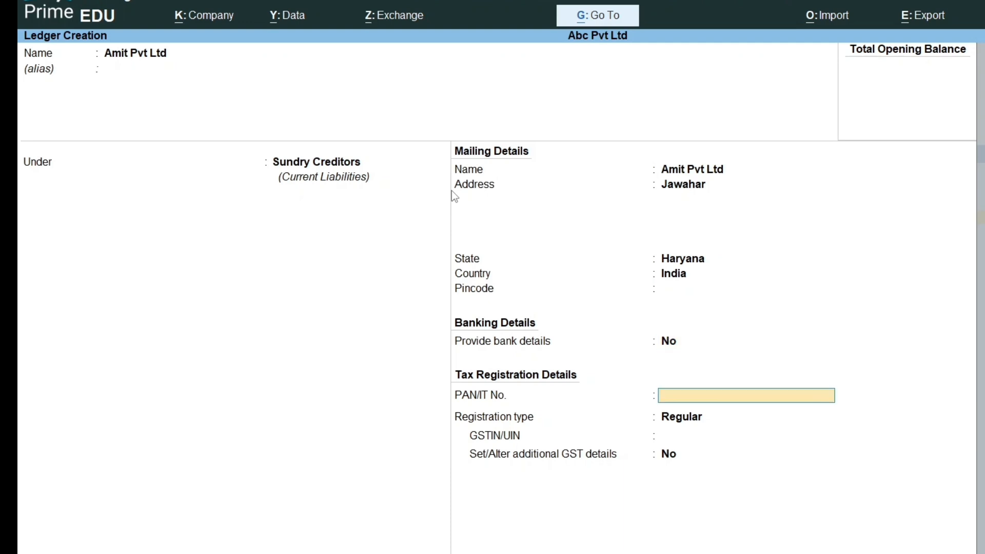
key("Return")
key("Return")
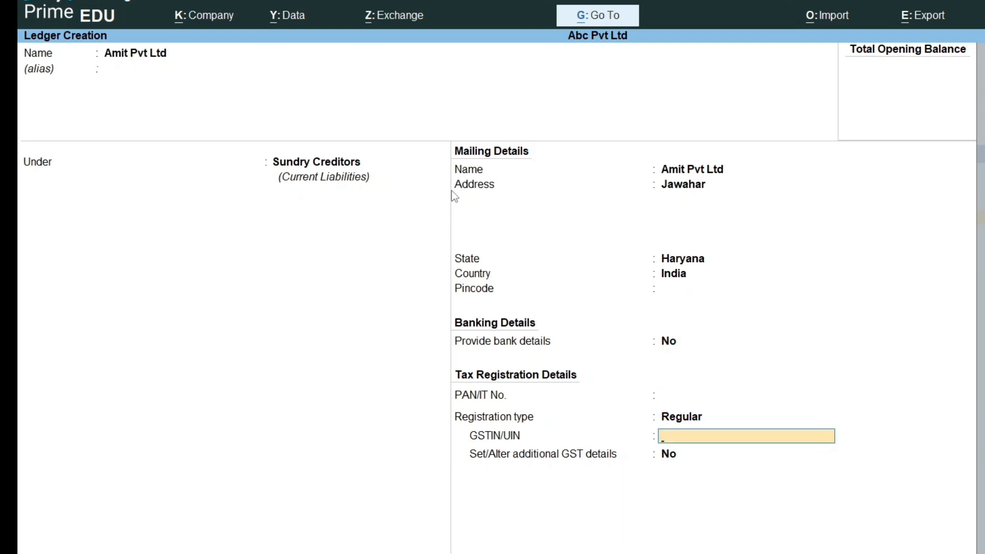
key("BackSpace")
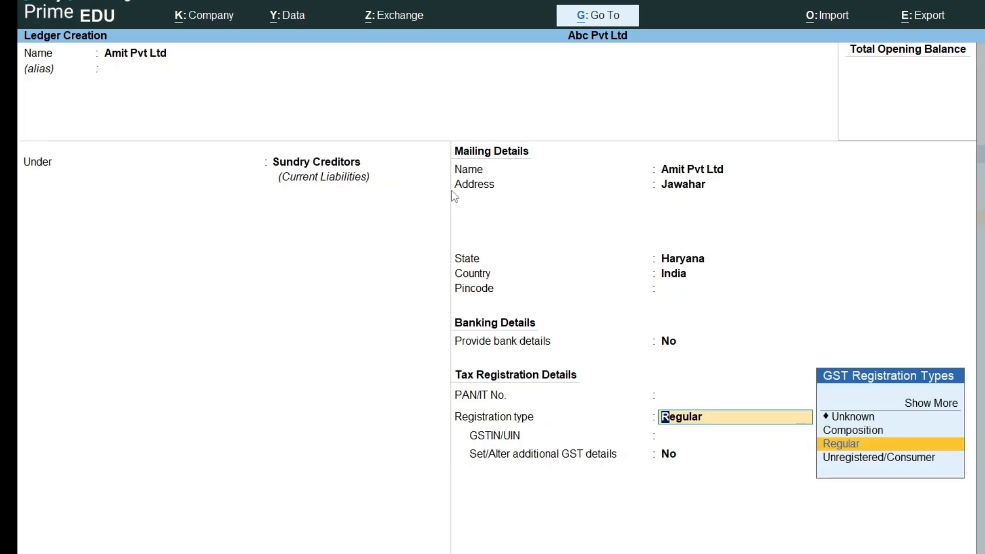
key("Down")
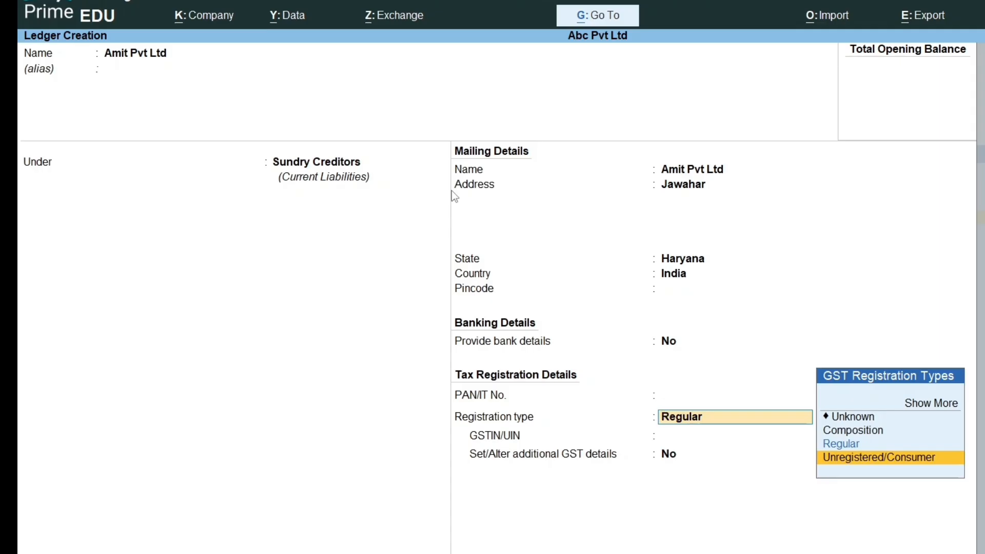
key("Return")
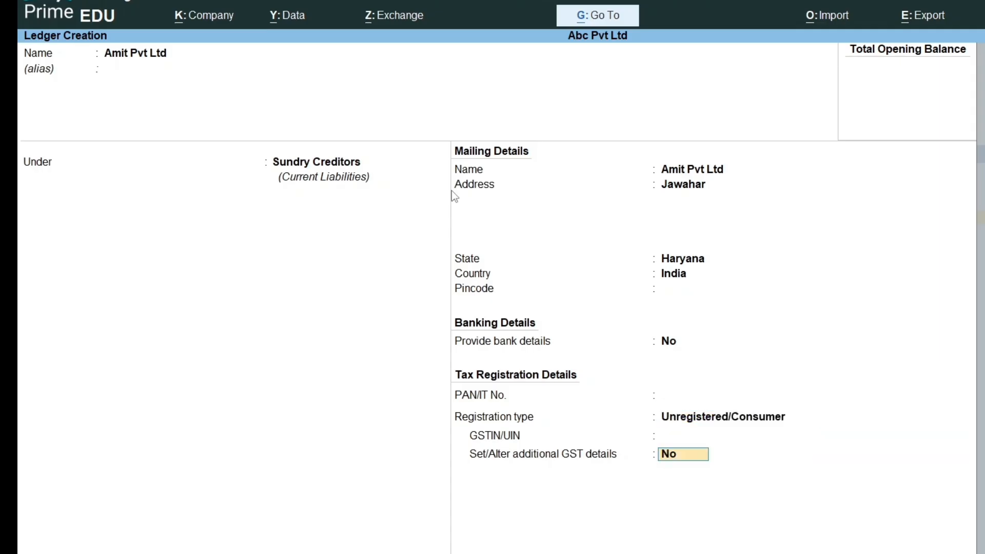
key("Return")
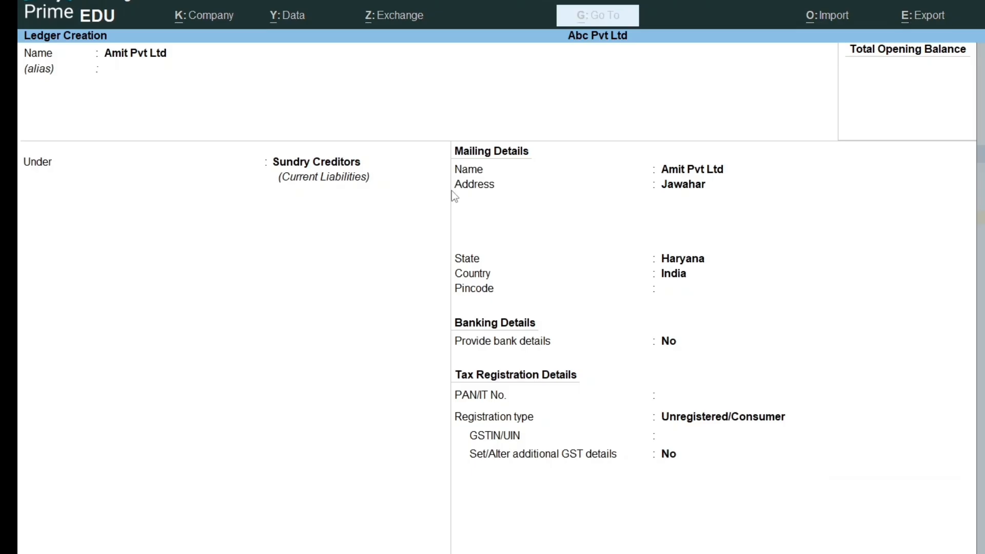
key("Return")
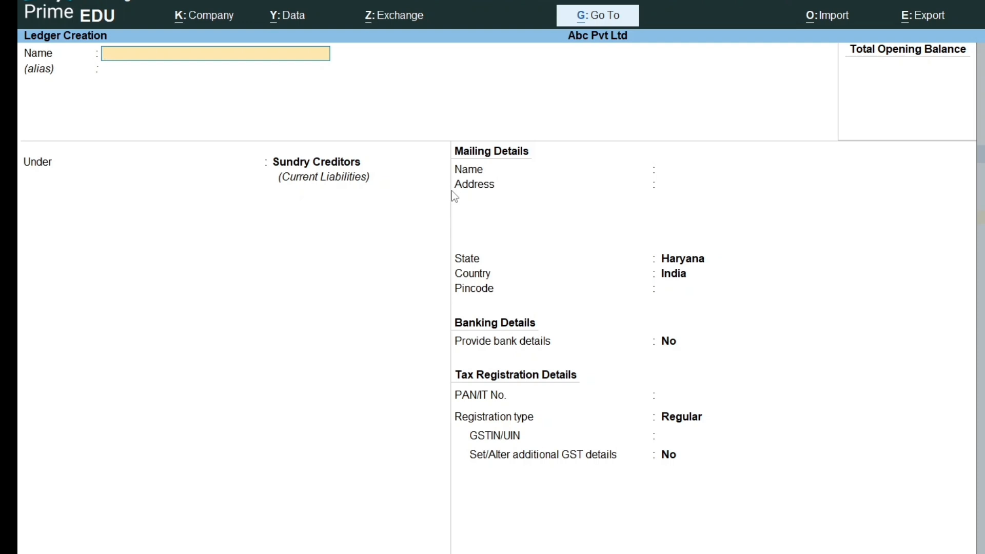
Name the new ledger Purchase, leave the alias blank and place it under Purchase Accounts
type("Purchase")
key("Return")
key("Return")
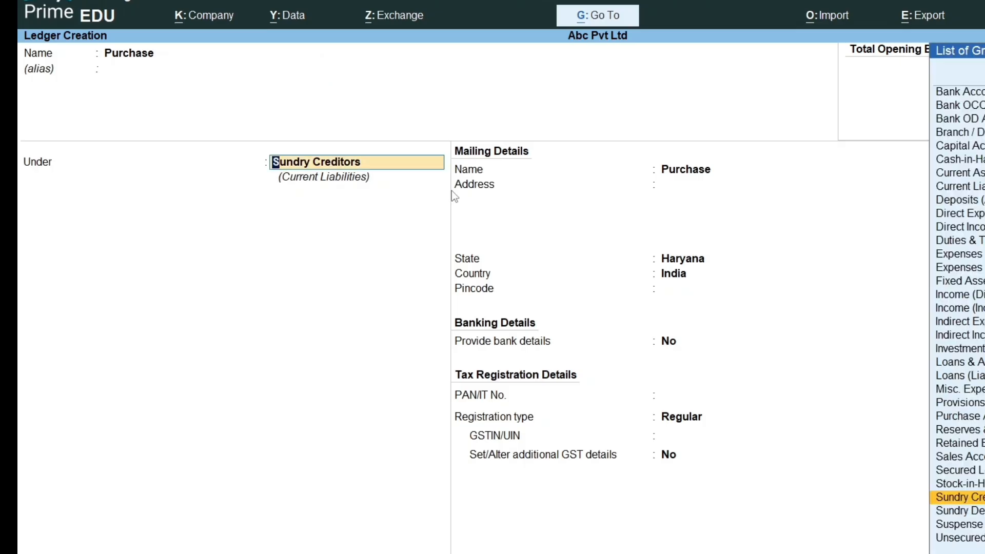
type("Pur")
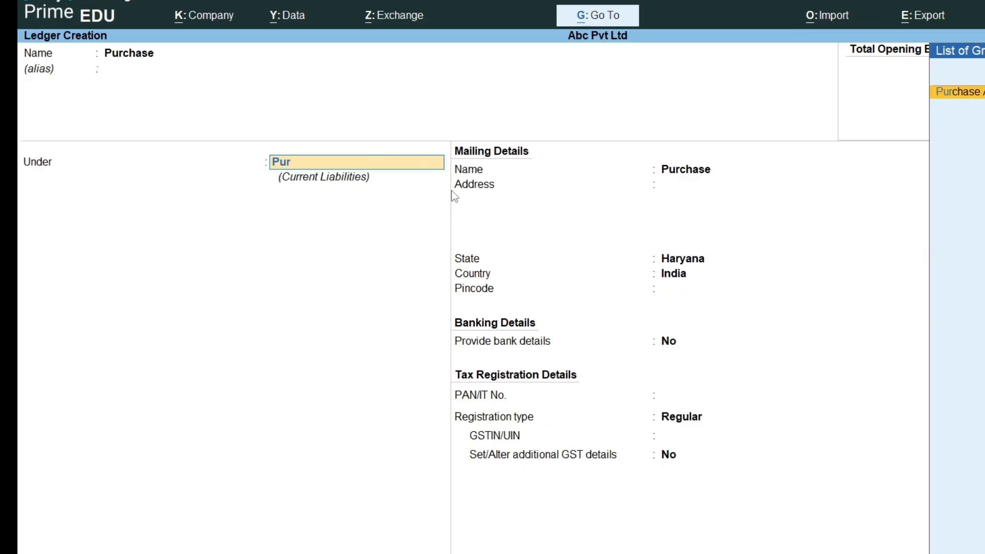
key("Return")
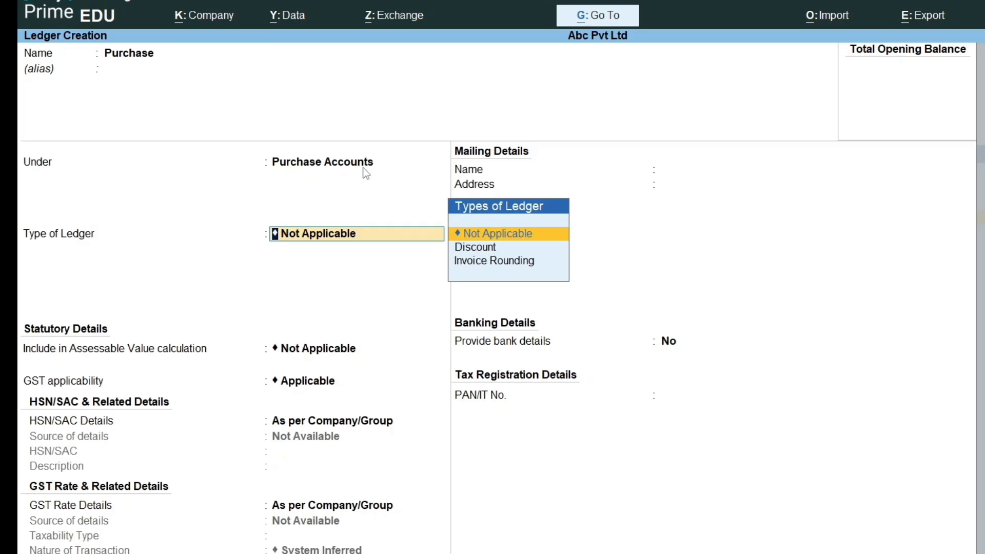
Keep the Purchase ledger's type as Not Applicable, set GST applicability to Not Applicable, and save it without bank details
key("Return")
key("Return")
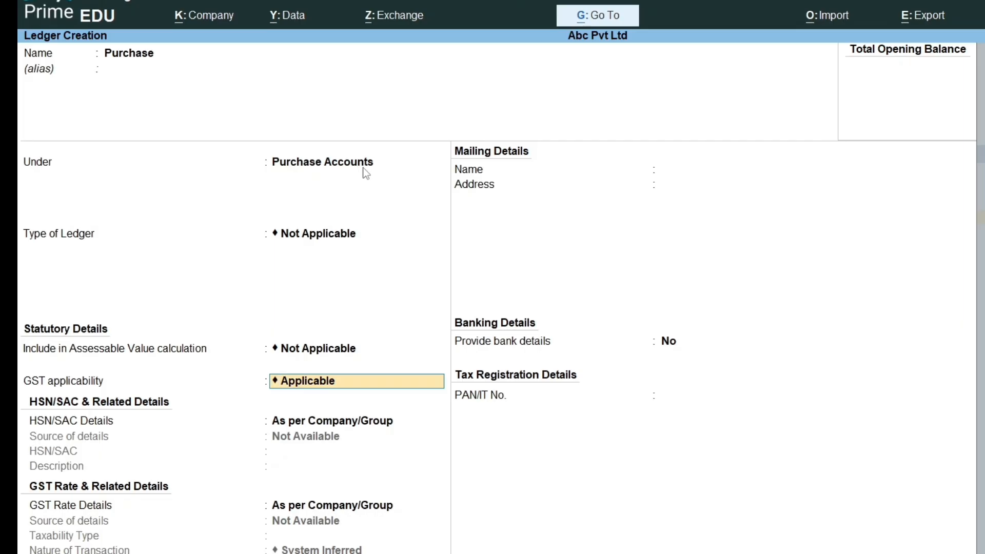
type("N")
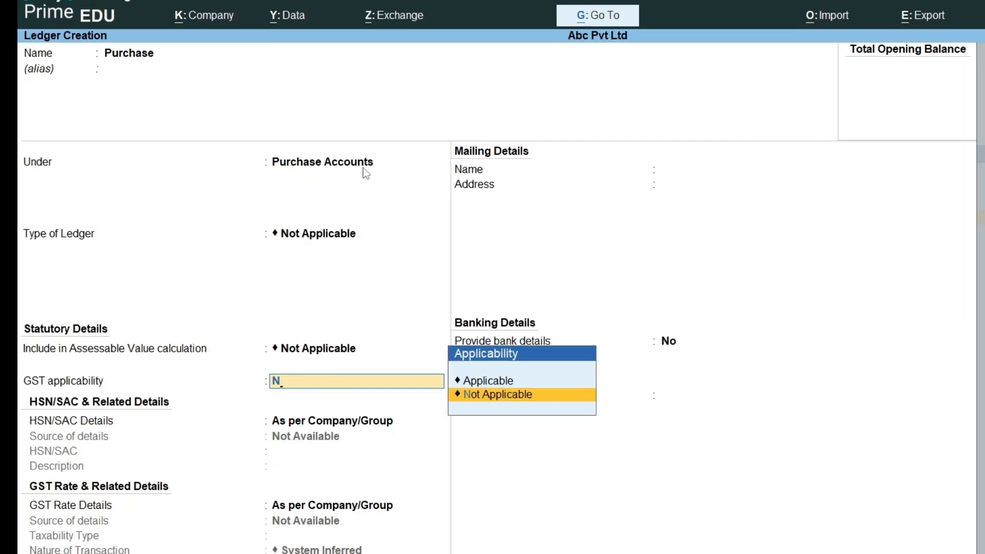
key("Return")
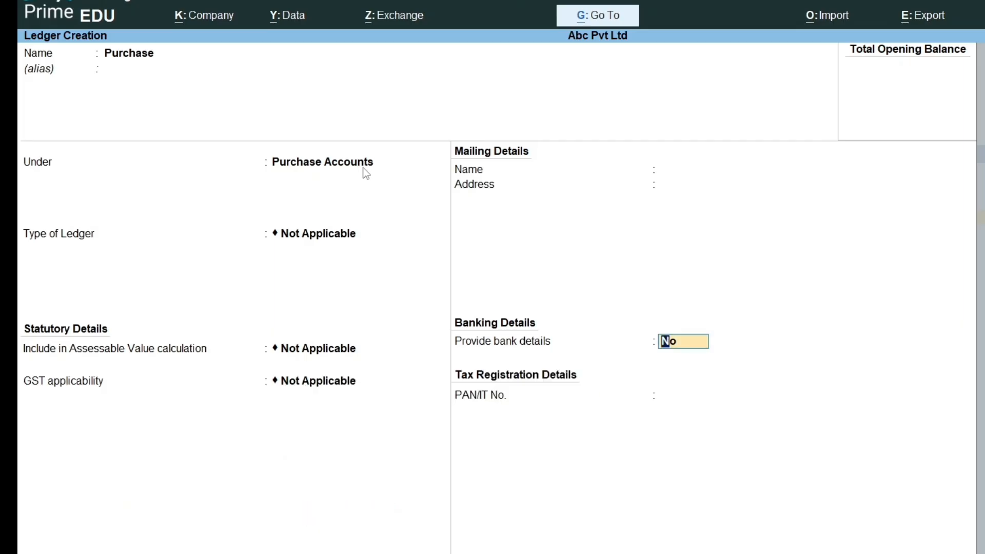
key("Return")
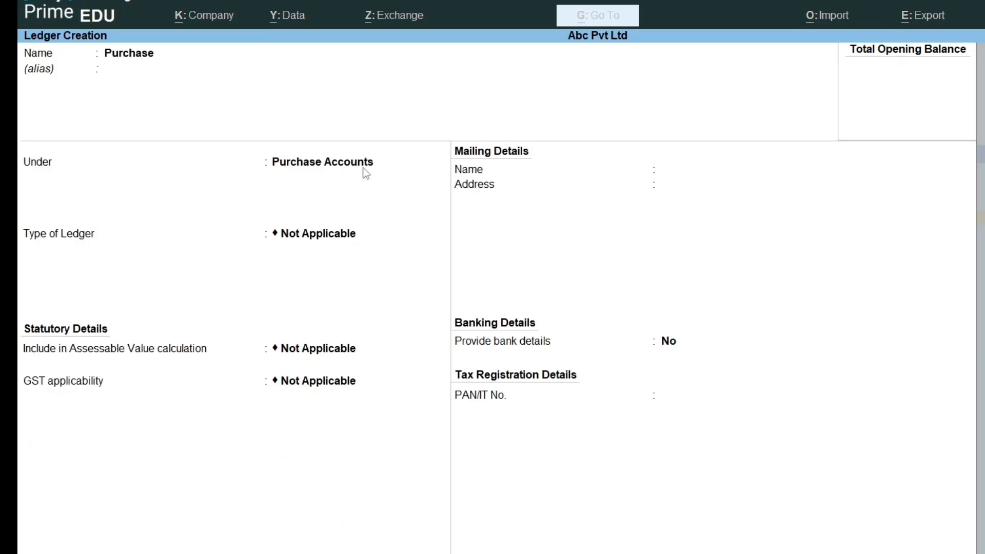
key("Return")
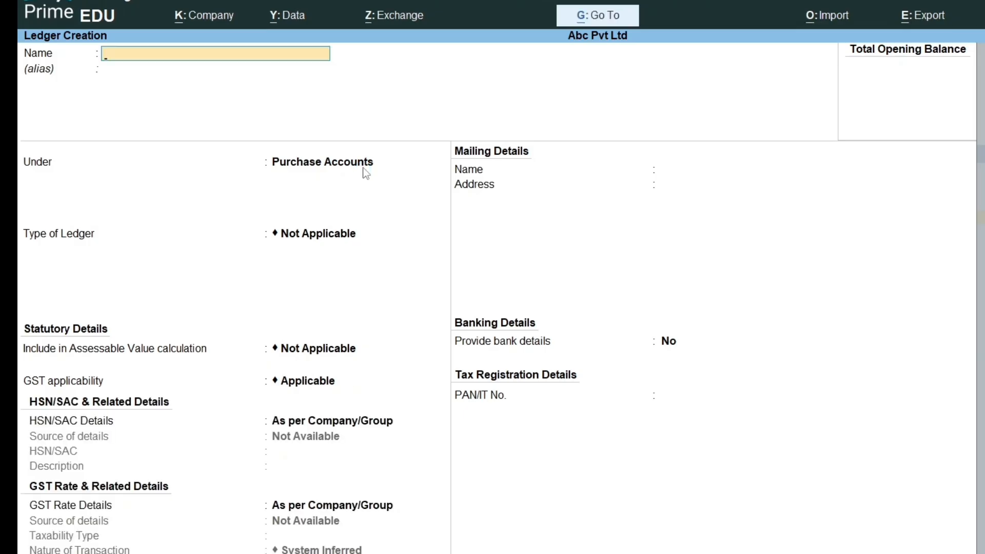
Leave ledger creation and start a new Stock Item master
key("Escape")
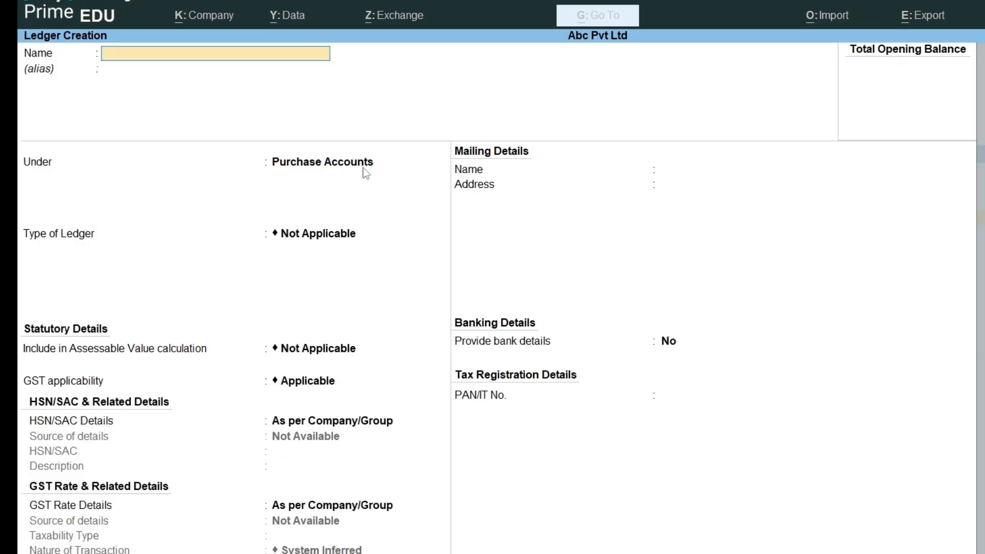
key("Return")
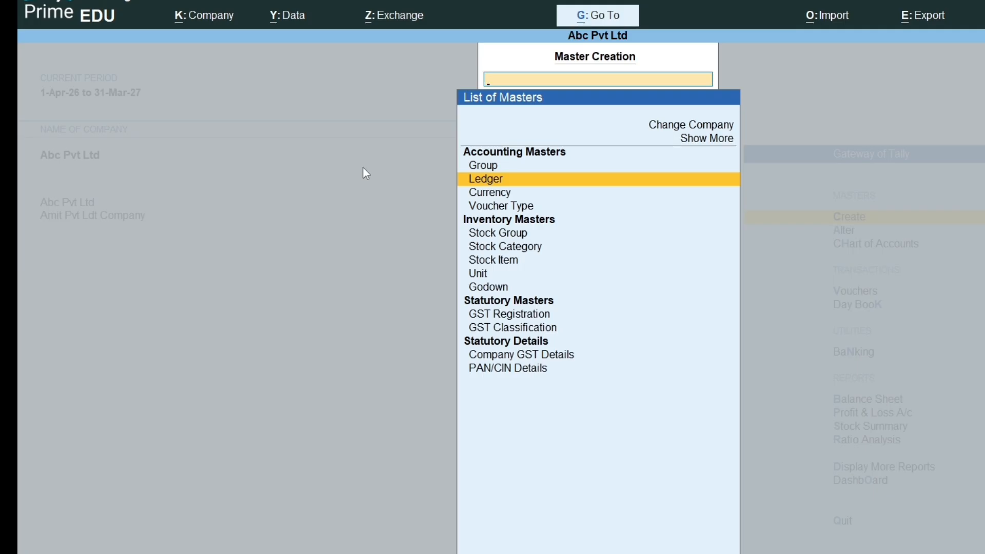
key("Down")
key("Down")
key("Down")
key("Down")
key("Down")
key("Down")
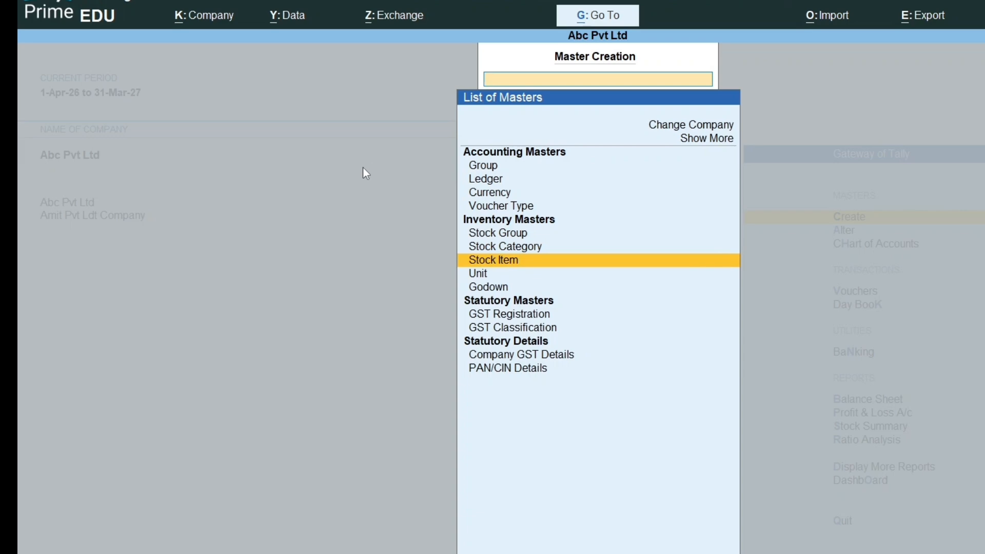
key("Return")
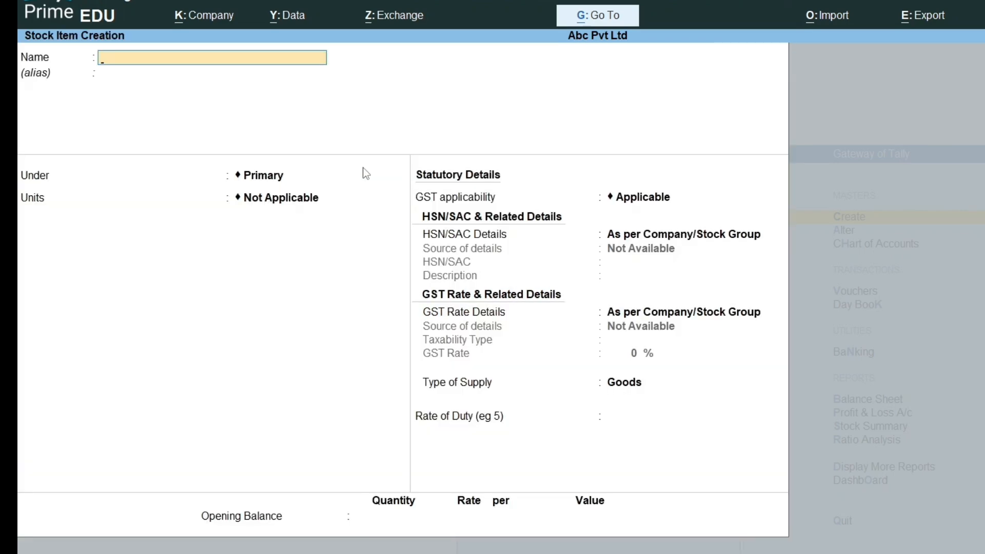
key("Escape")
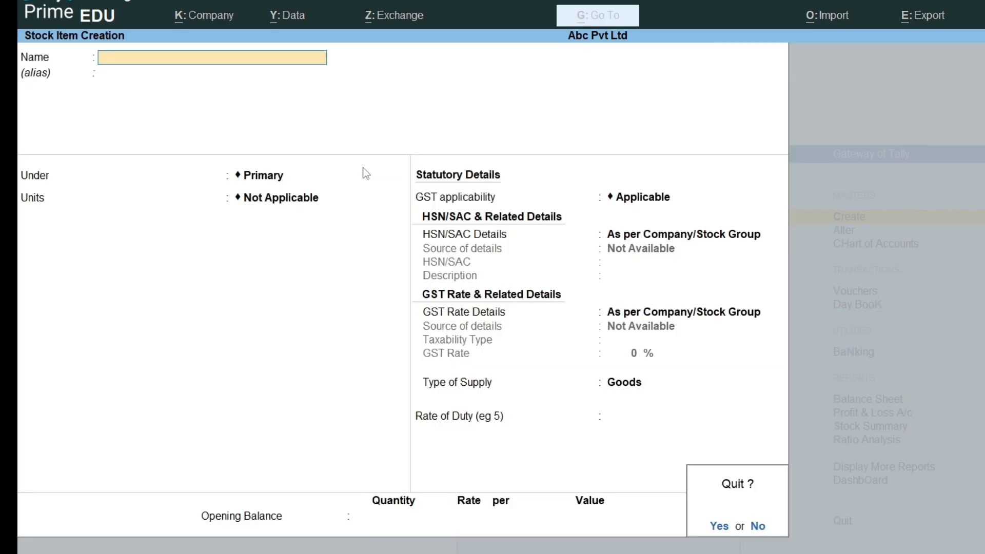
key("y")
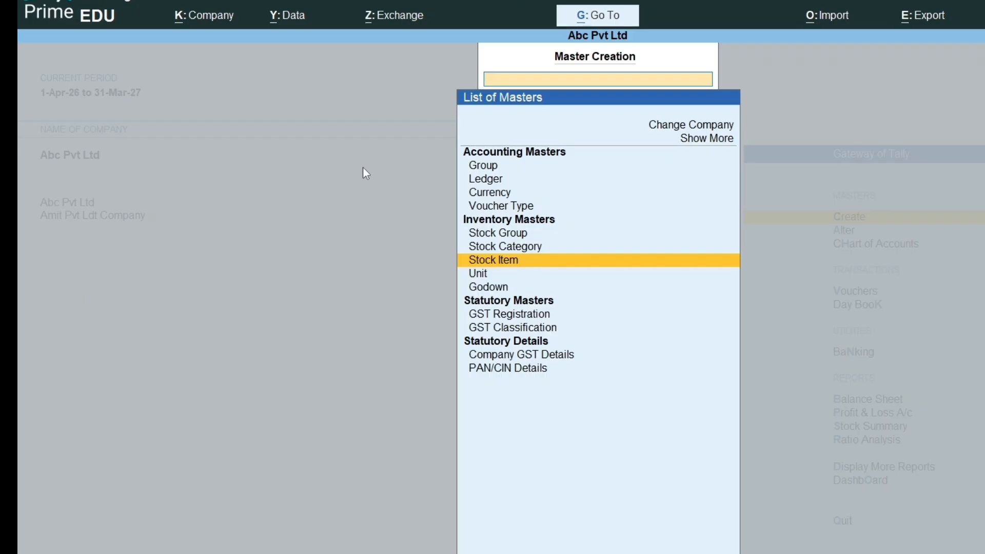
key("Return")
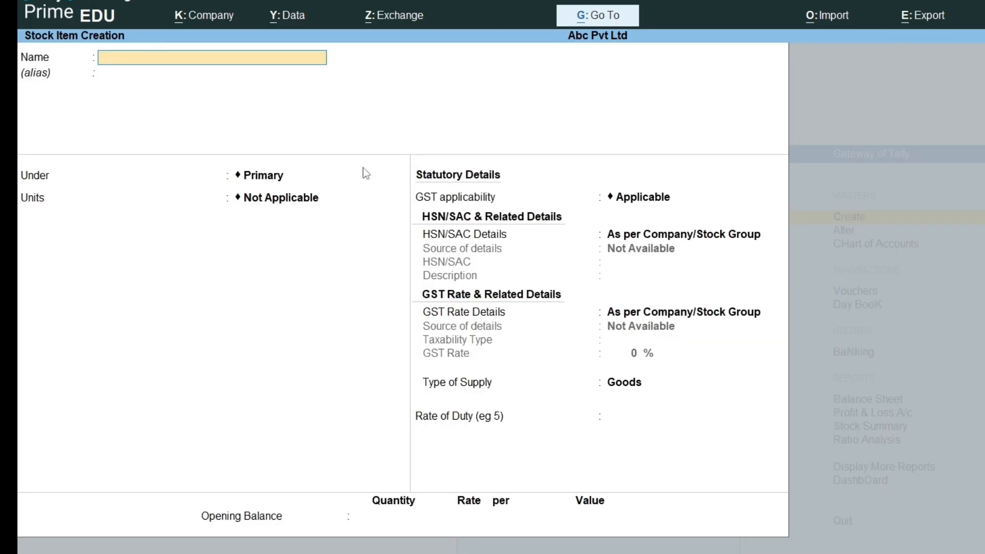
Name the stock item Books, leave the alias blank and keep it under Primary
type("Books")
key("Return")
key("Return")
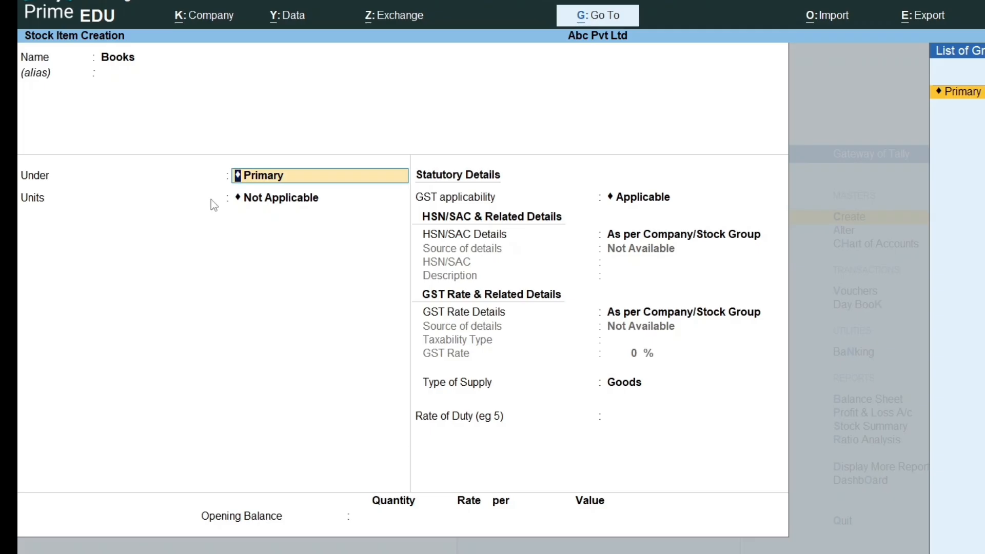
key("Return")
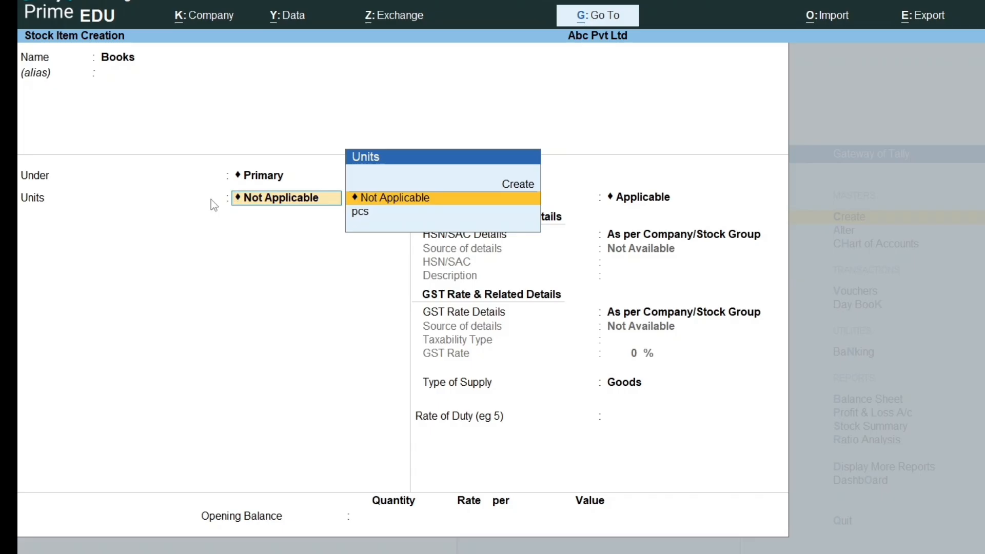
Create a simple unit from the Units field with symbol kg, no formal name, UQC KGS-KILOGRAMS and 3 decimal places
key("alt+c")
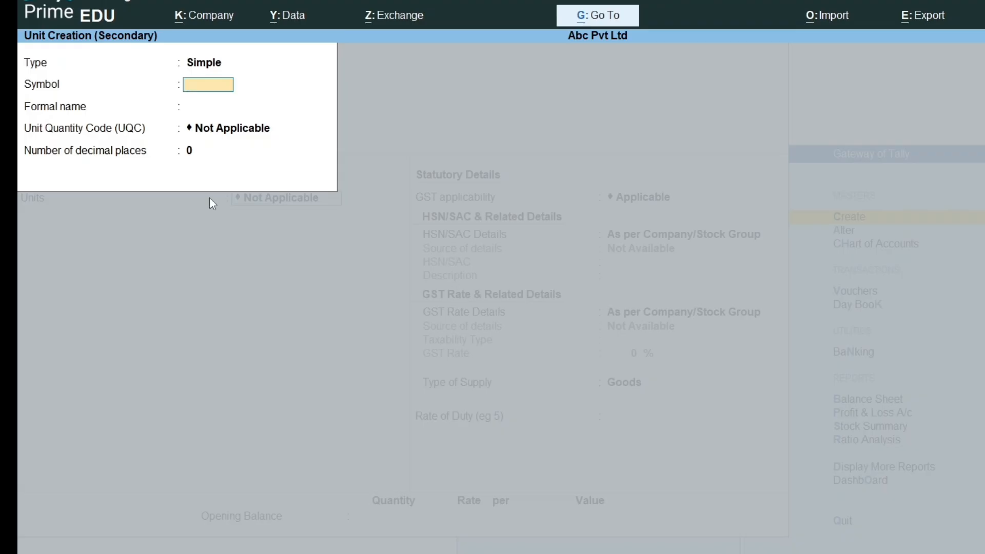
type("kg")
key("Return")
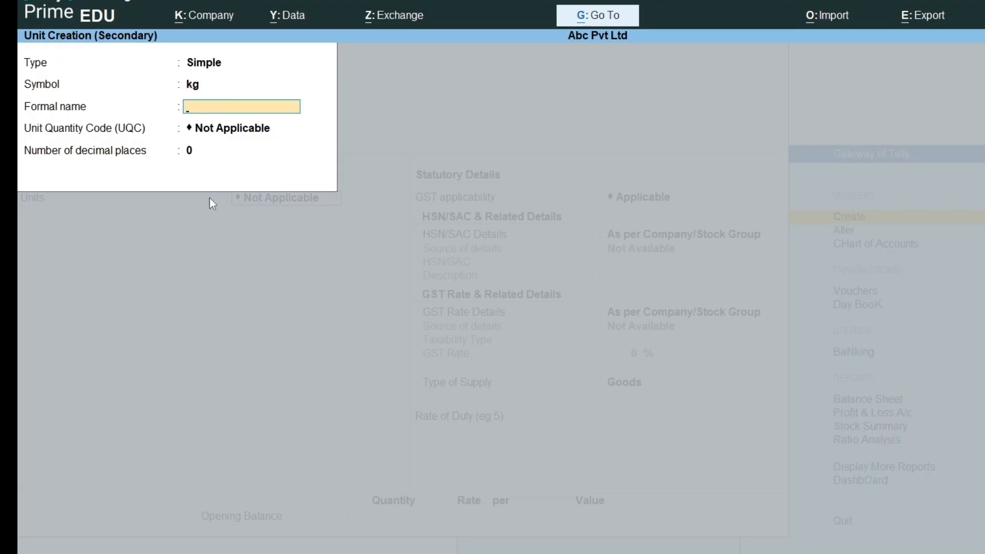
key("Return")
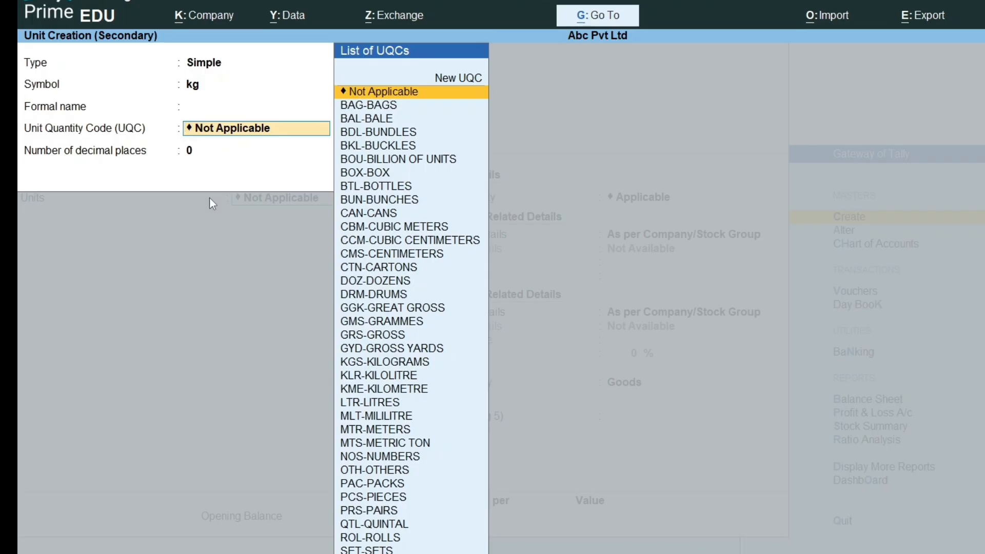
type("kgs")
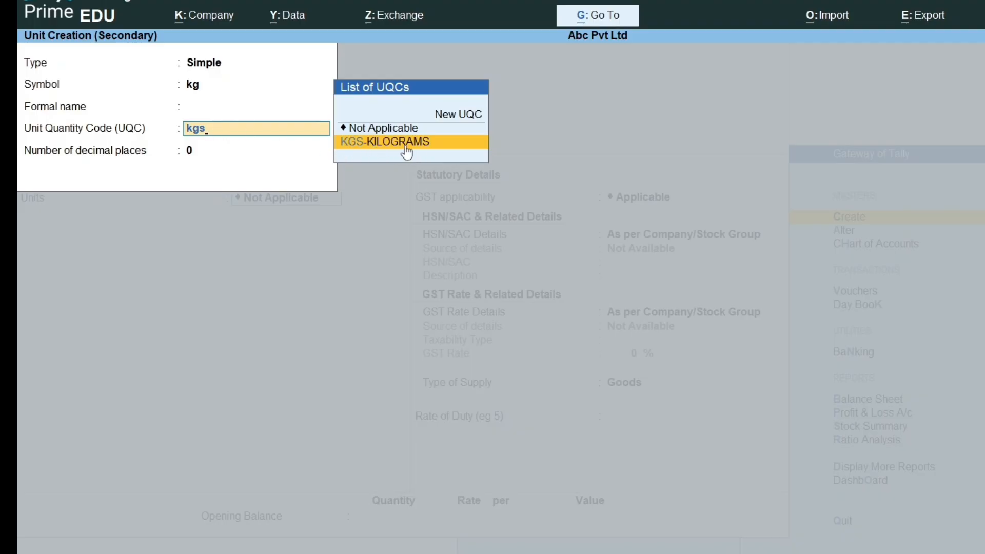
left_click(364, 143)
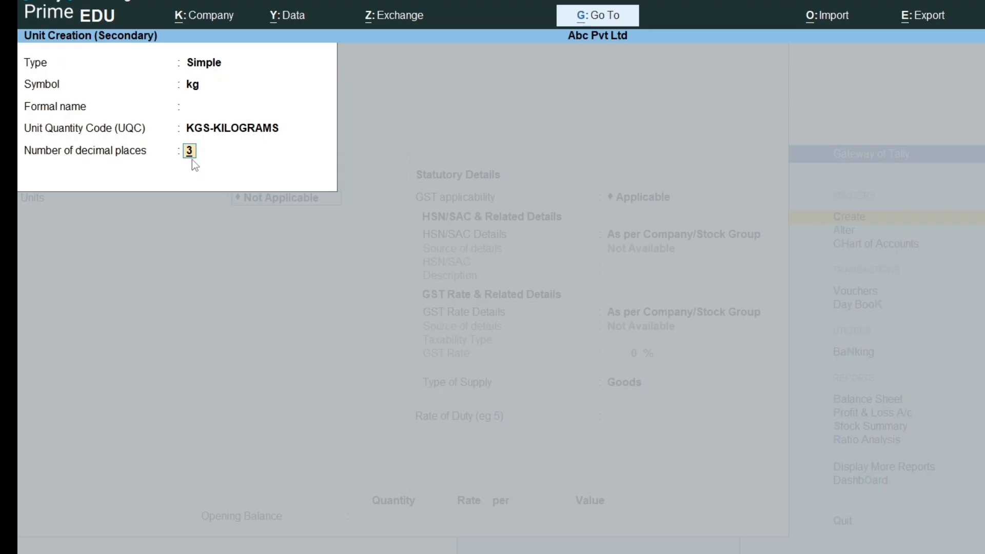
key("Return")
key("Return")
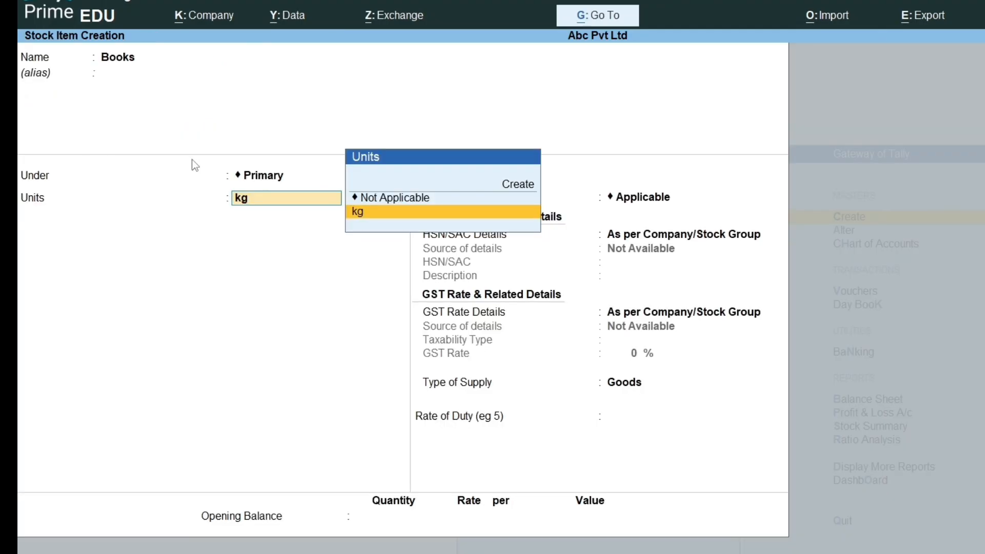
Keep kg as the Books item's unit with batches off, and set its GST applicability to Not Applicable
key("Return")
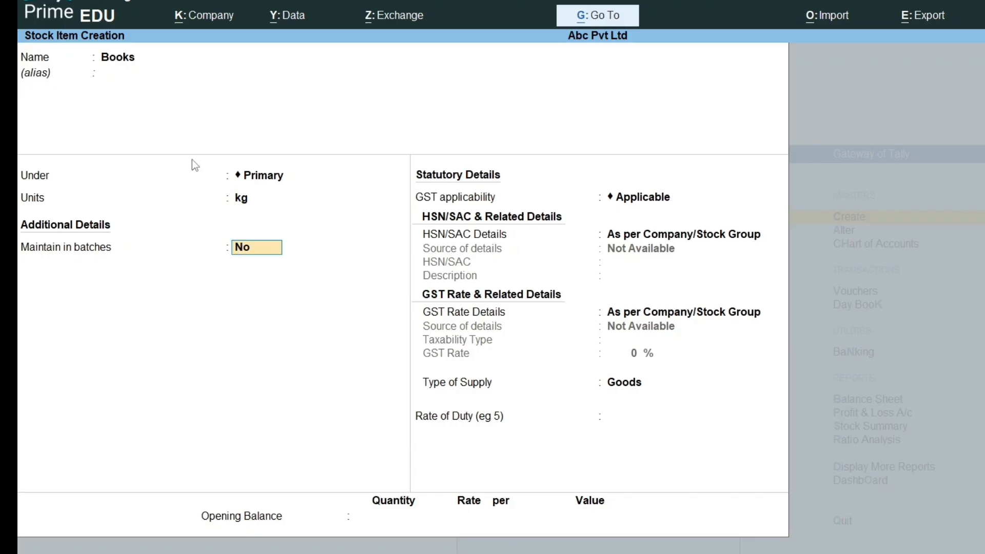
key("Return")
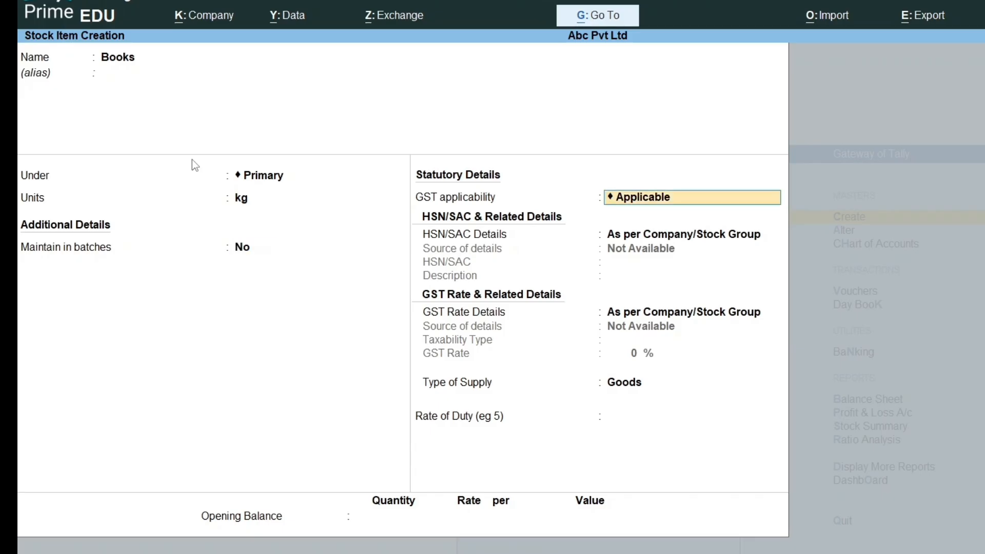
key("Return")
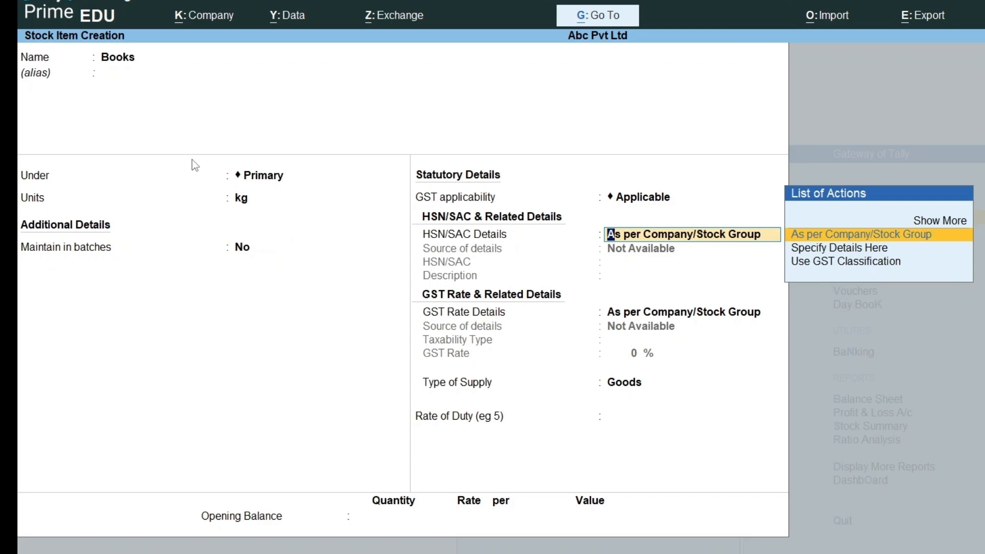
key("BackSpace")
key("Down")
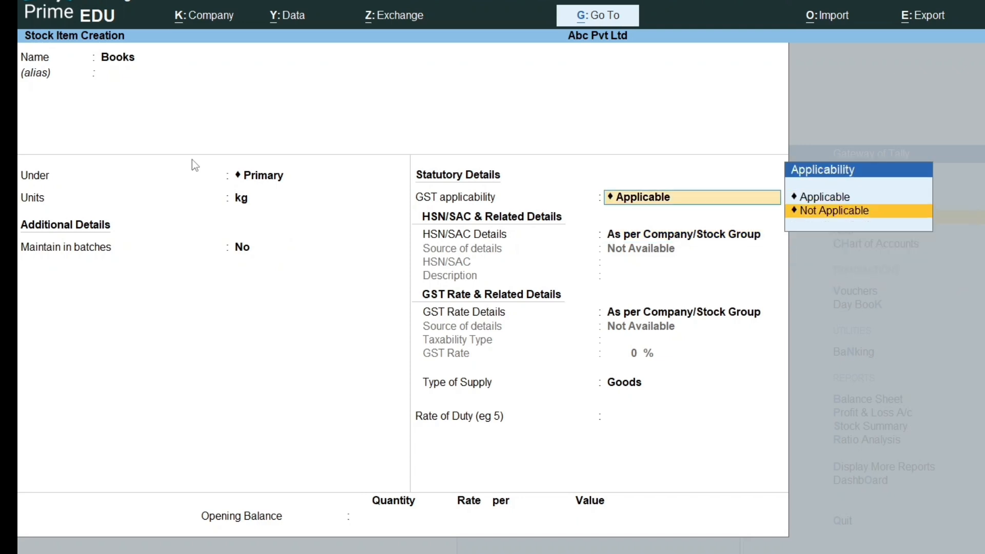
key("Return")
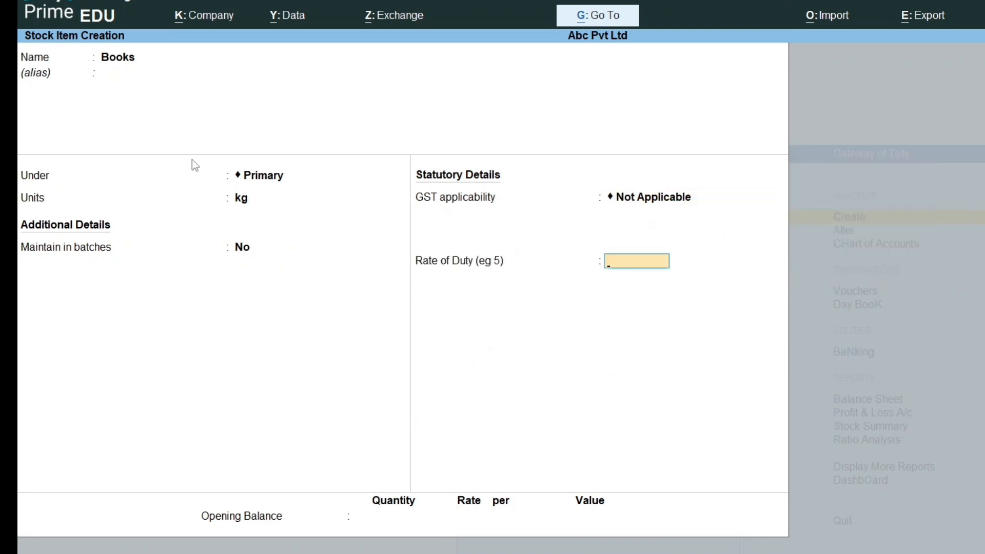
Save the Books stock item with rate of duty and opening balance left blank, and return to the Gateway of Tally
key("Return")
key("Return")
key("Return")
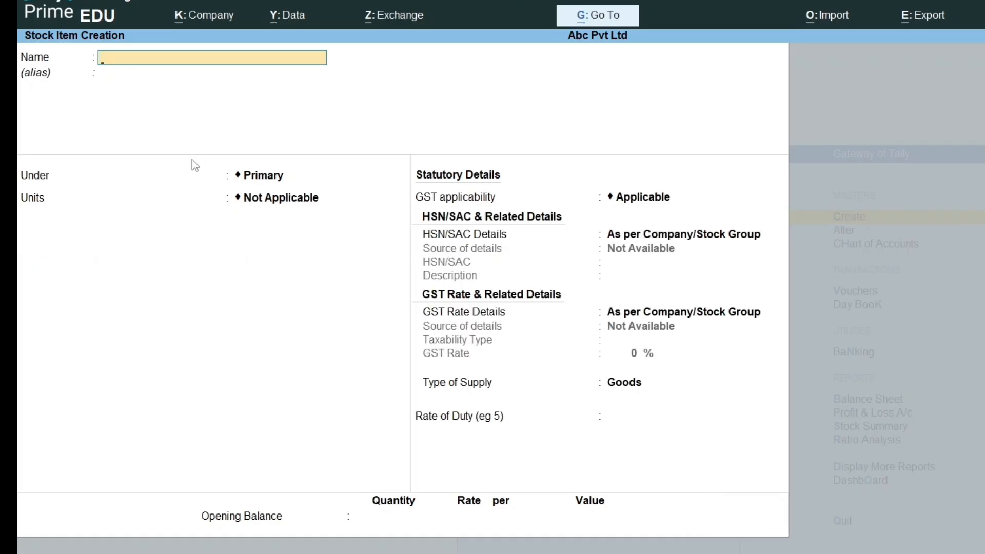
key("Escape")
key("Escape")
key("Escape")
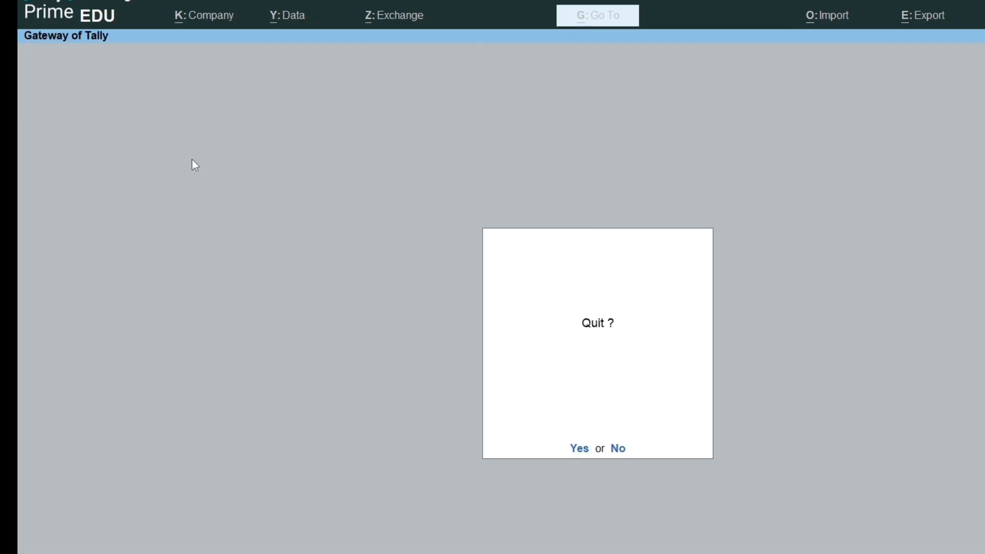
key("Escape")
key("Escape")
key("Escape")
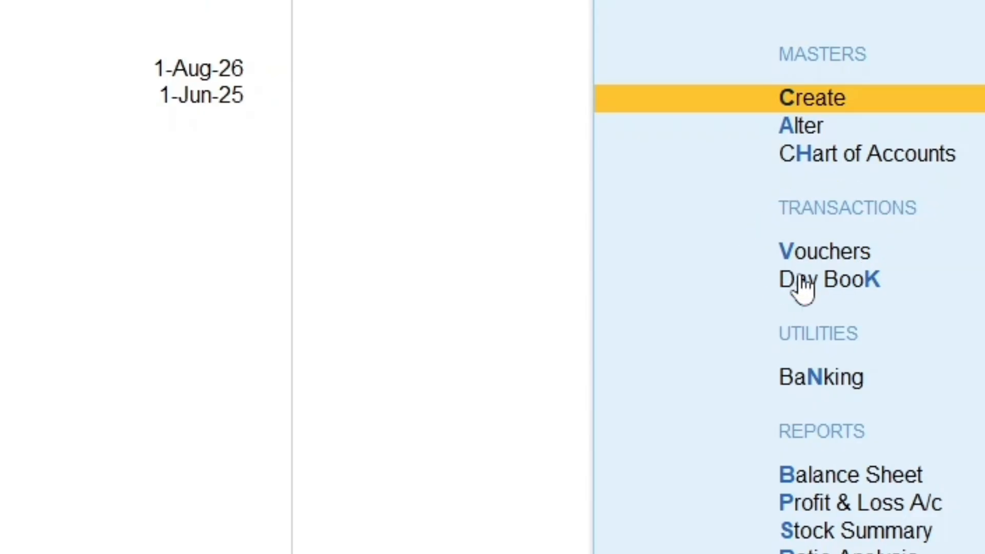
Open voucher entry from the Gateway to view the purchase voucher and its date, and return to the Gateway of Tally
key("Down")
key("Down")
key("Down")
key("Down")
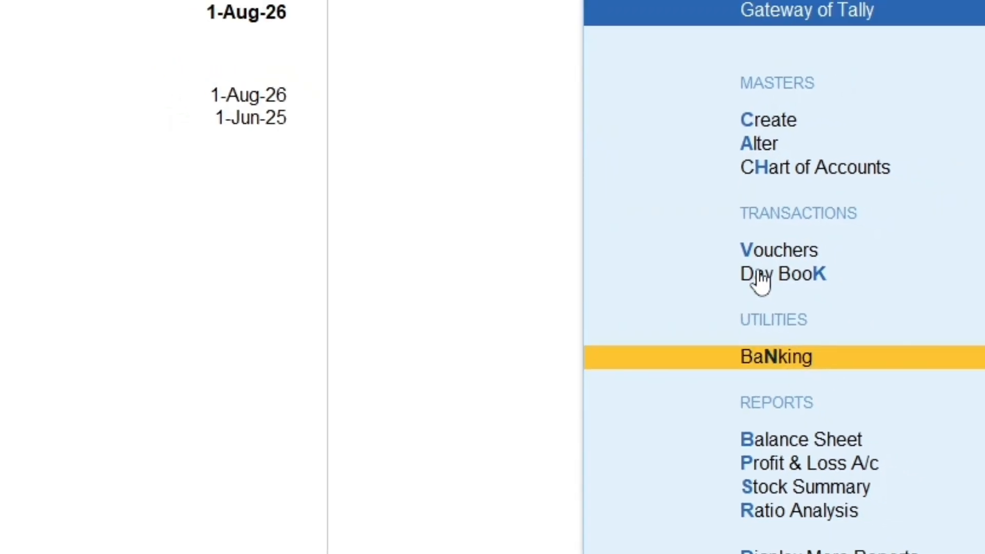
key("Up")
key("Up")
key("Return")
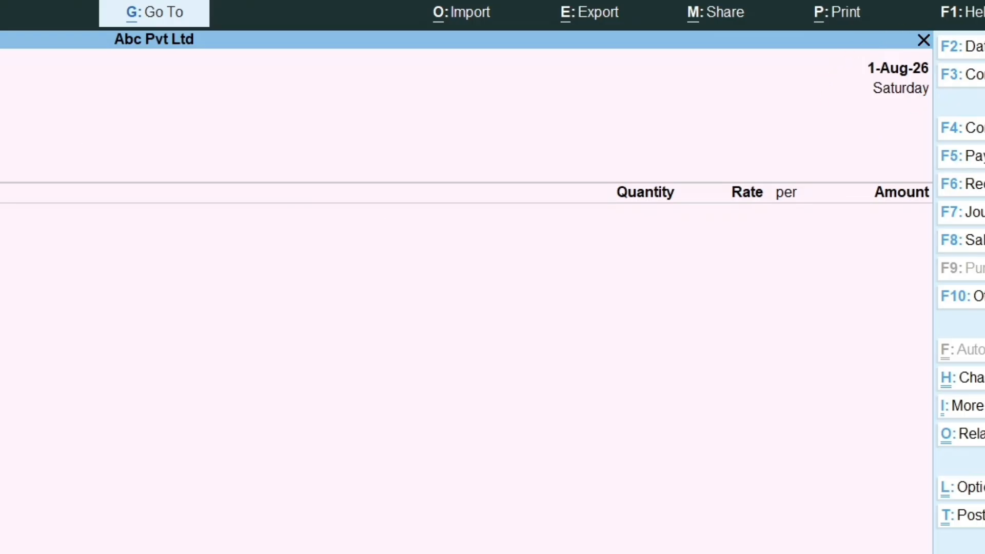
key("Escape")
key("Escape")
key("Escape")
key("Escape")
key("Escape")
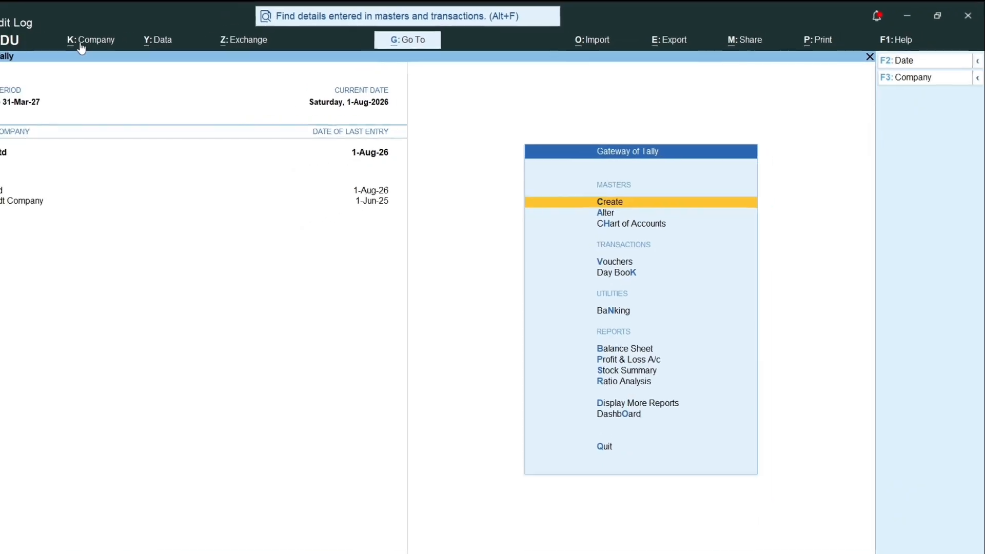
Open Abc Pvt Ltd for alteration, check its financial year and books beginning dates, and leave without changes
left_click(104, 46)
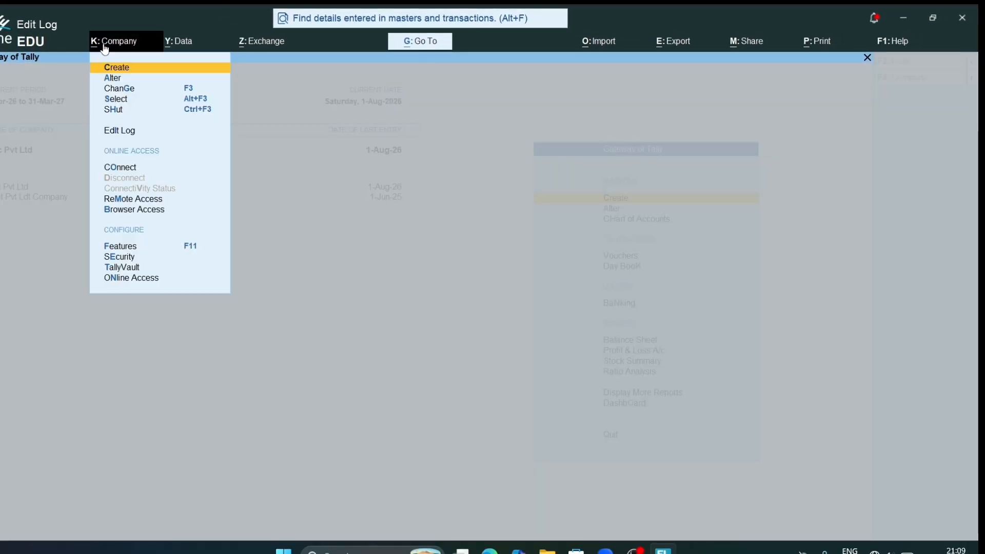
key("Down")
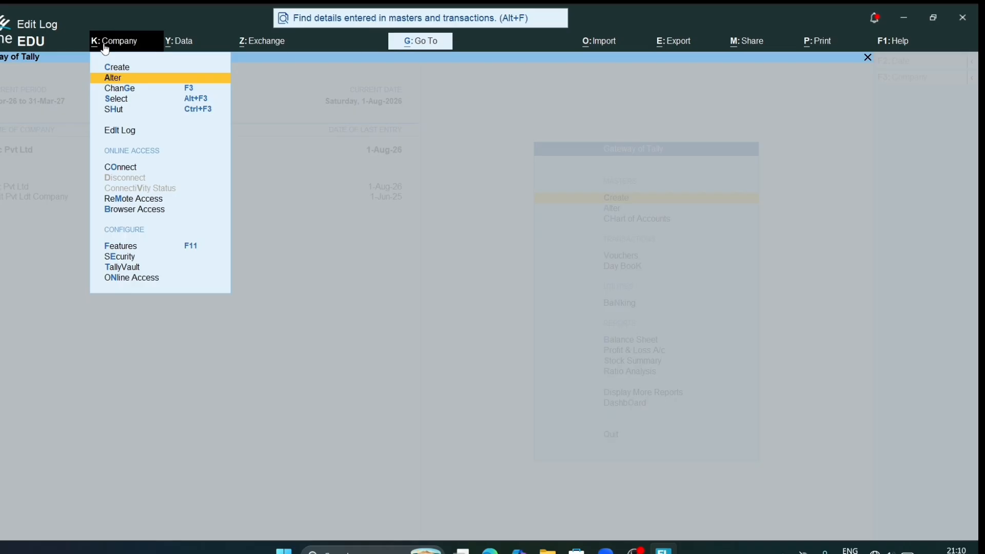
key("Return")
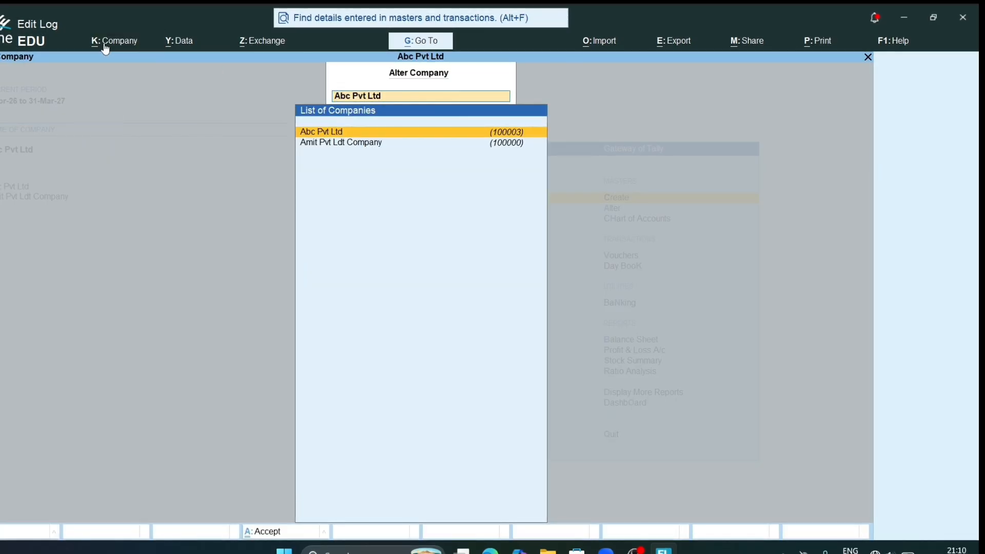
key("Return")
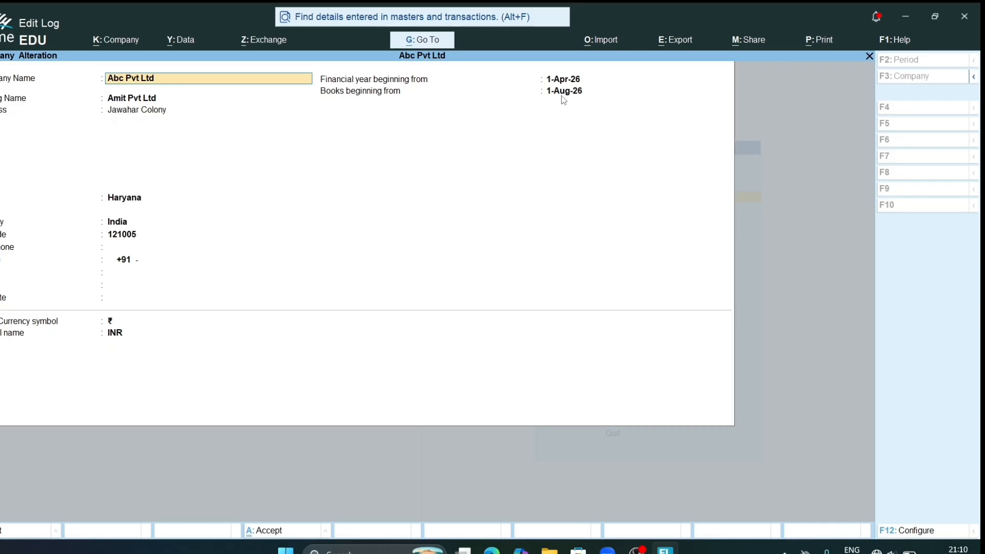
key("Escape")
key("Escape")
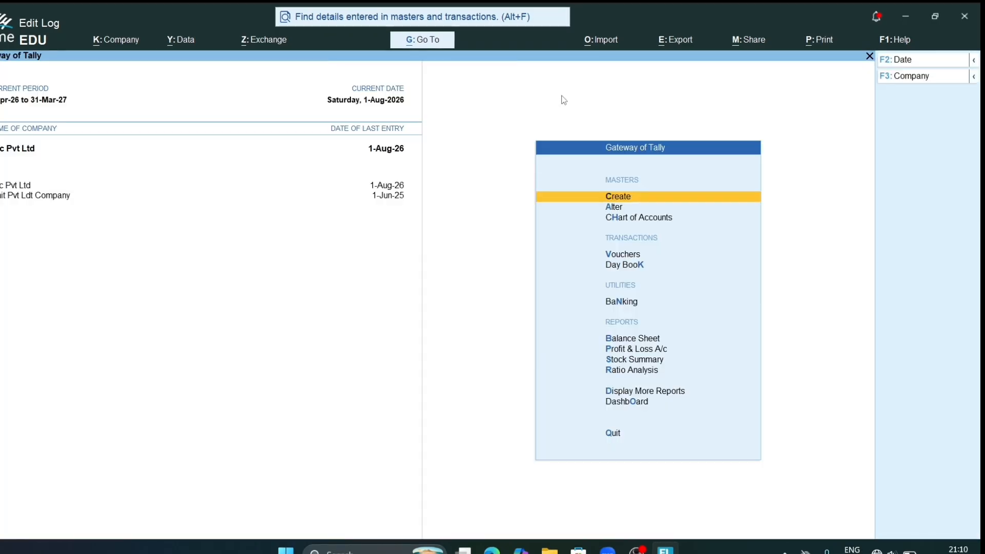
key("Escape")
key("Escape")
Open a purchase voucher and try to change its voucher date to 1-4-2026
key("v")
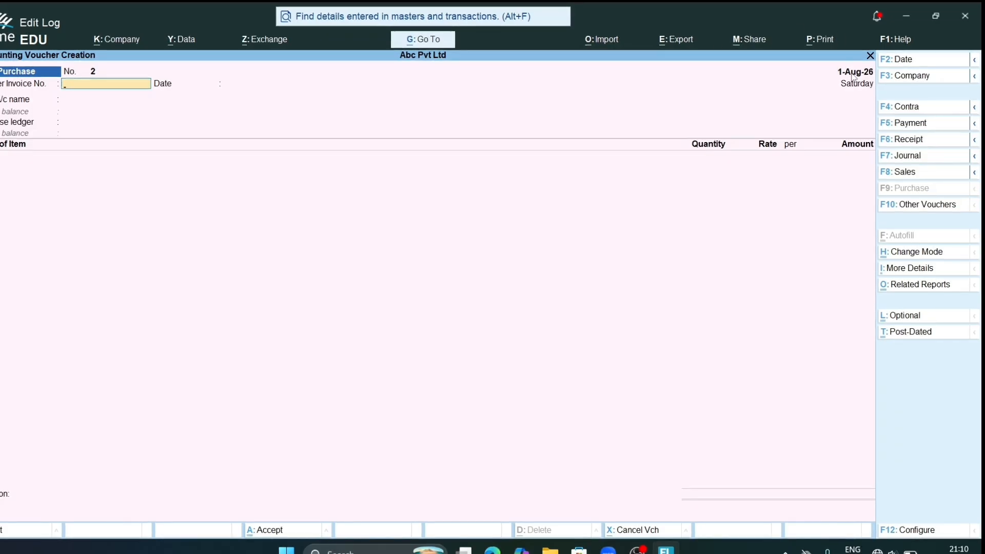
key("F2")
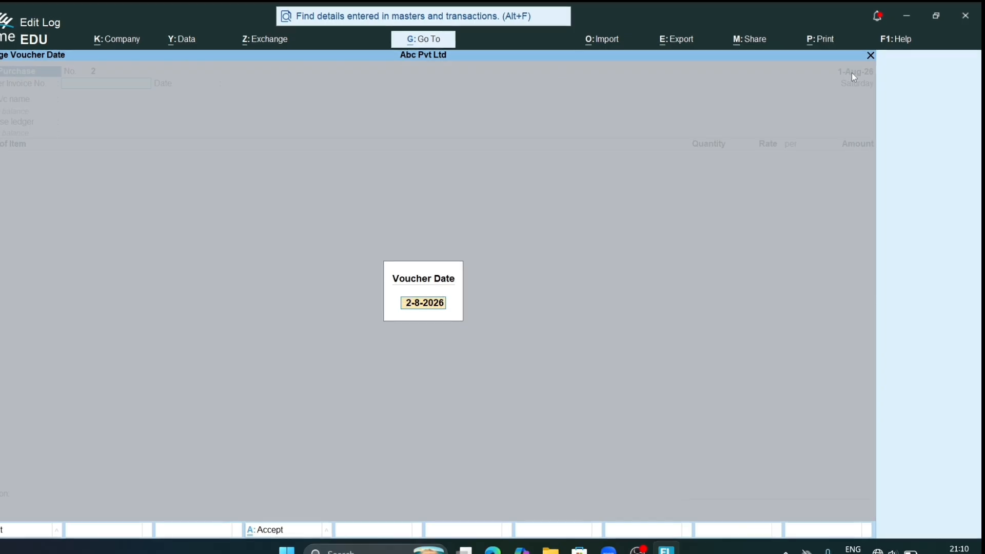
type("1-4-2026")
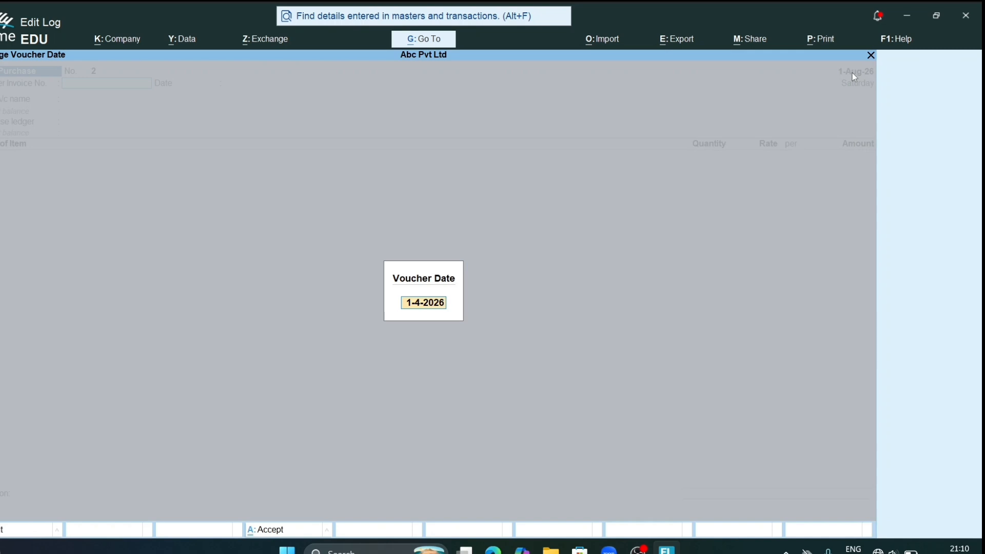
key("Return")
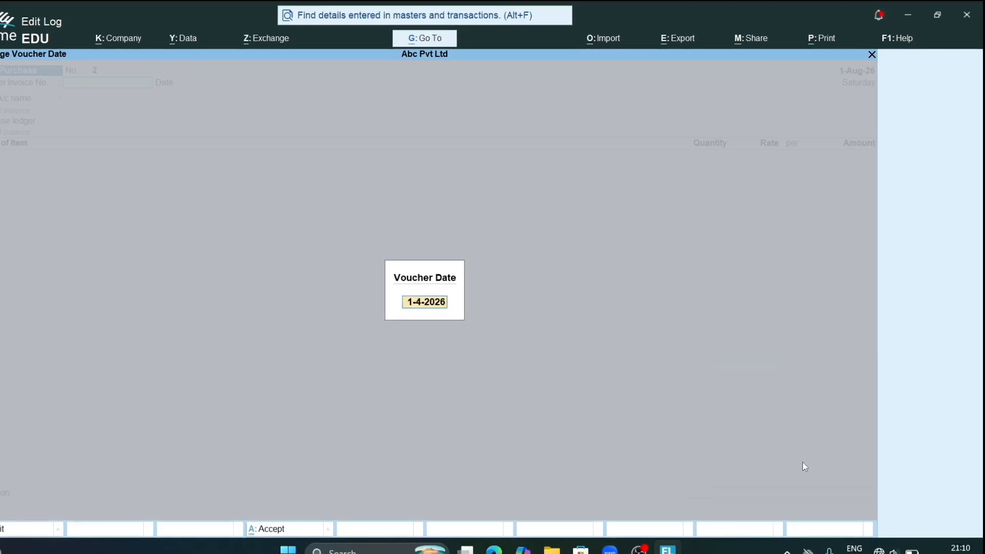
key("BackSpace")
key("Escape")
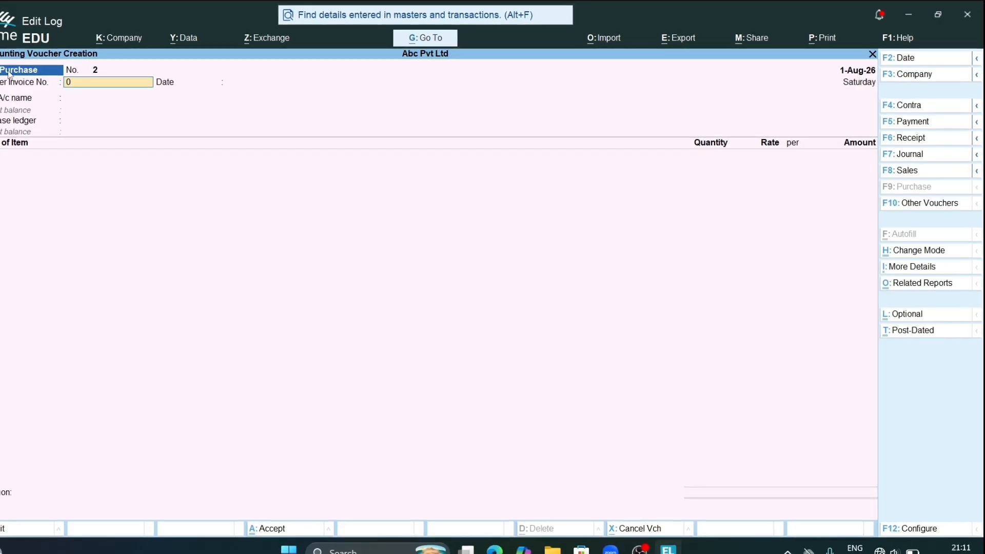
Enter supplier invoice number 002 and invoice date 1-Apr-26 in the purchase voucher
type("02")
key("Return")
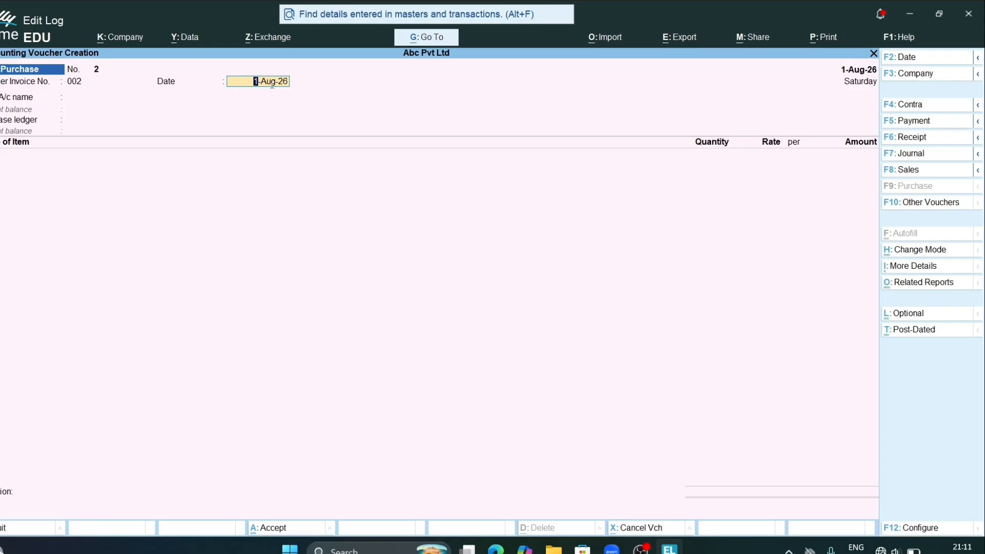
type("1-4-")
key("Return")
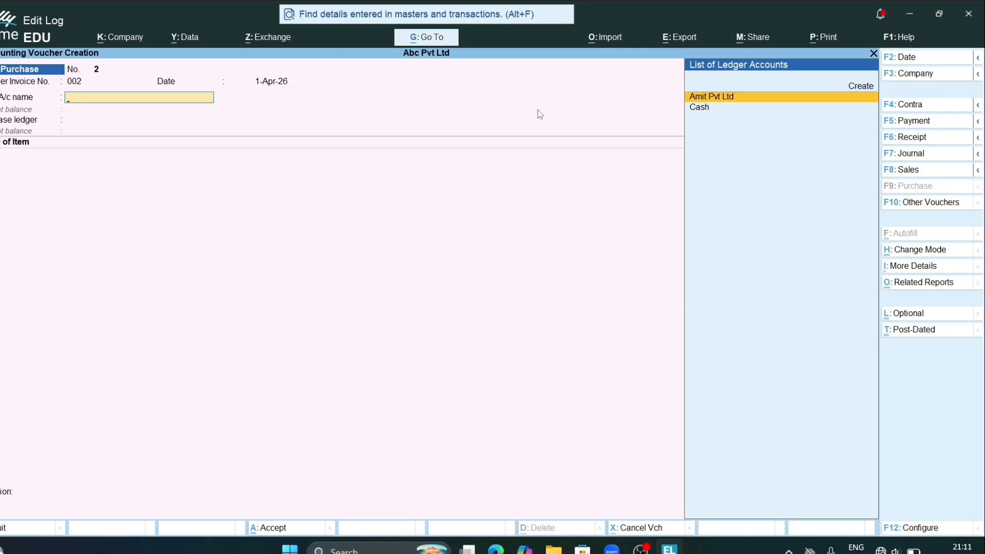
Select Amit Pvt Ltd as party account and Purchase as purchase ledger, briefly viewing the inline ledger creation form from each field
key("alt+c")
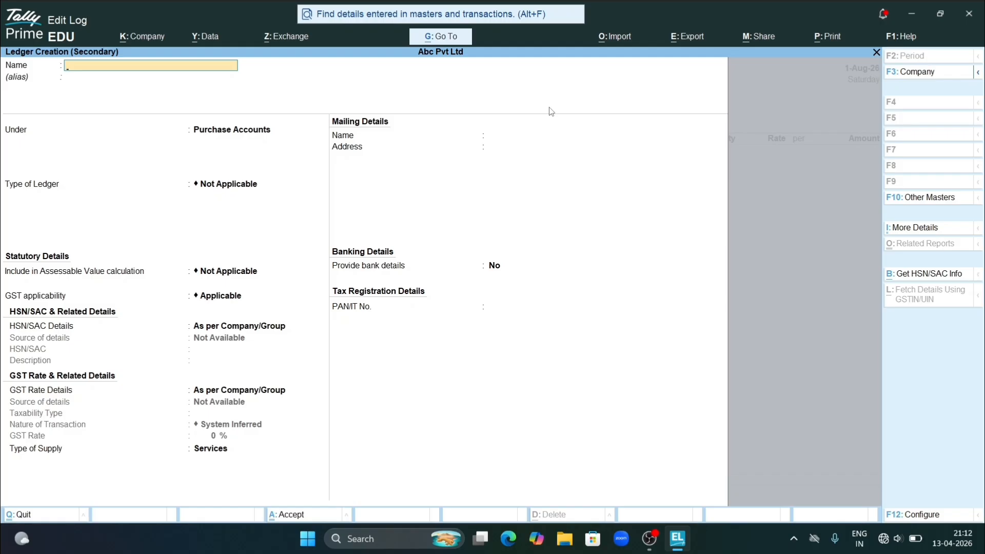
key("Escape")
key("y")
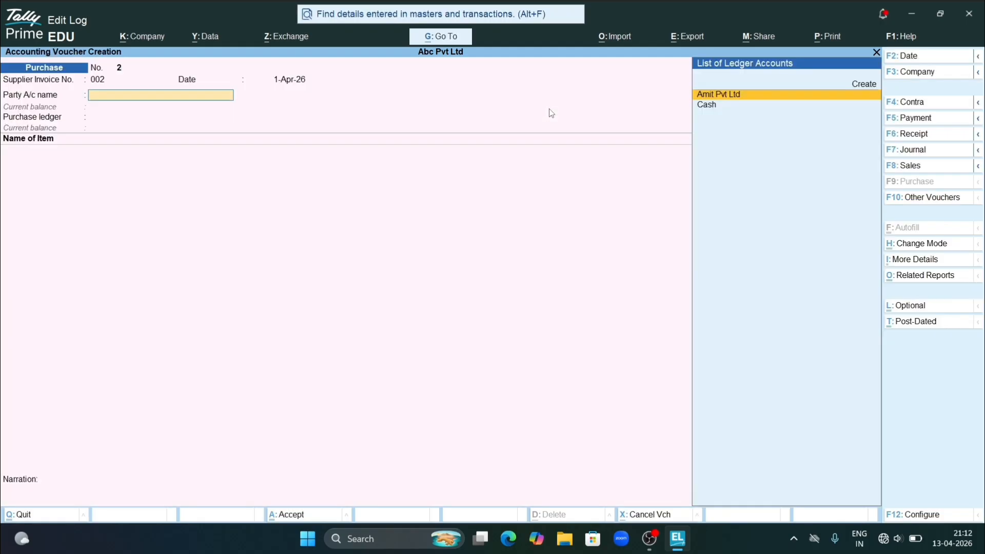
key("Return")
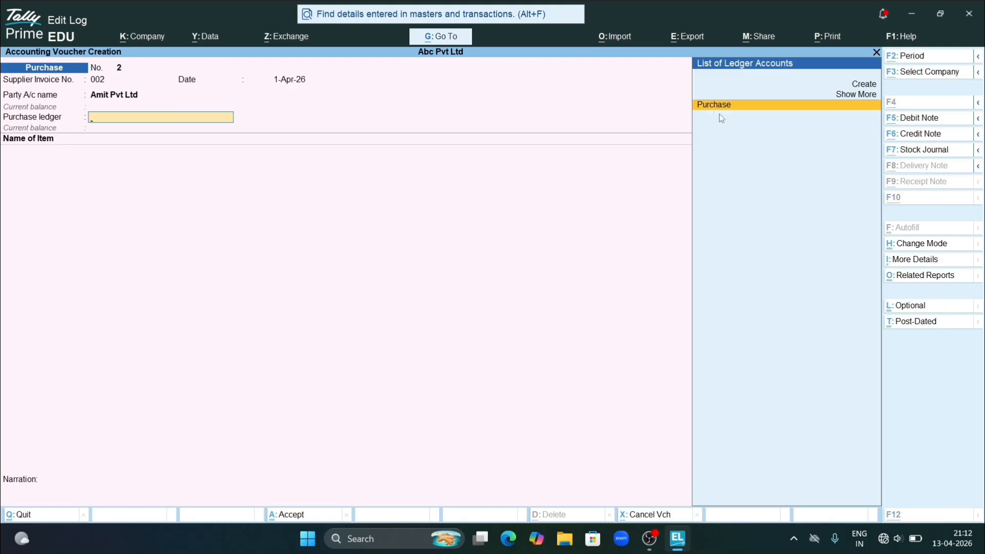
key("alt+c")
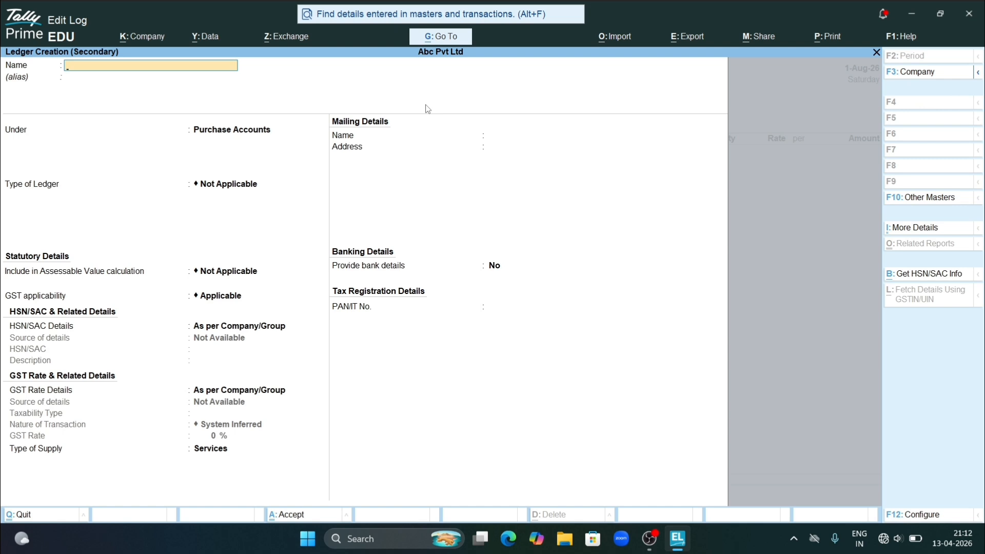
key("Escape")
key("Return")
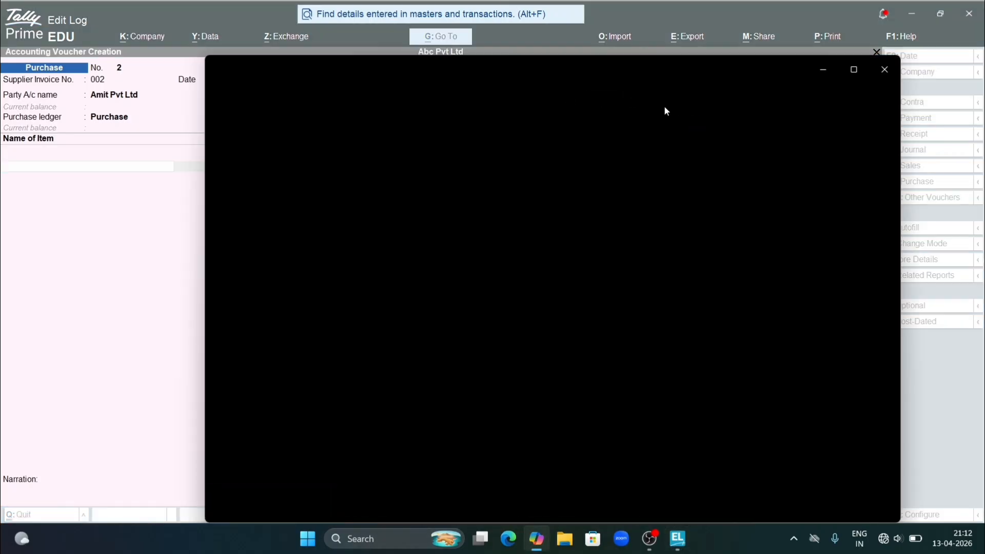
left_click(886, 71)
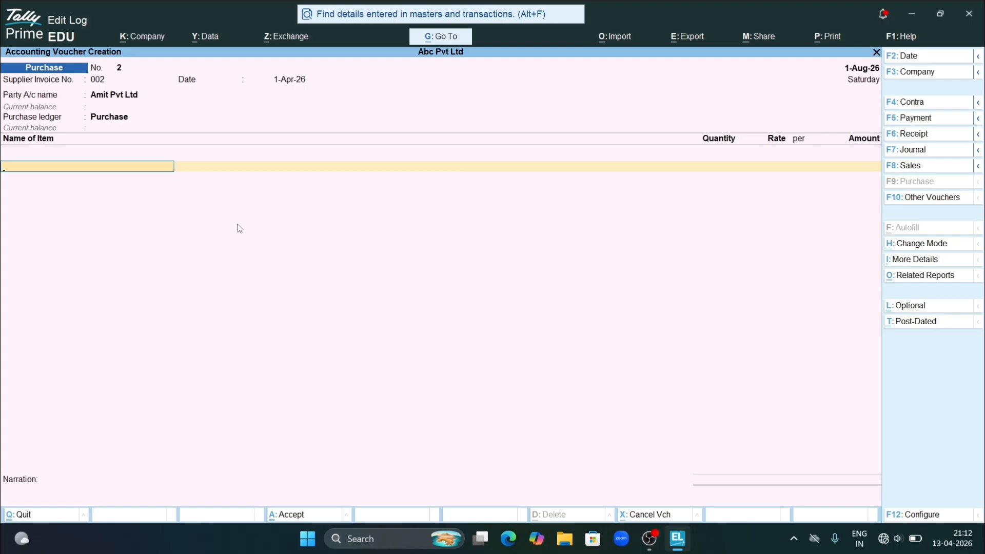
Briefly view the inline stock item creation form from the item line, and select Books as the purchased item
key("alt+c")
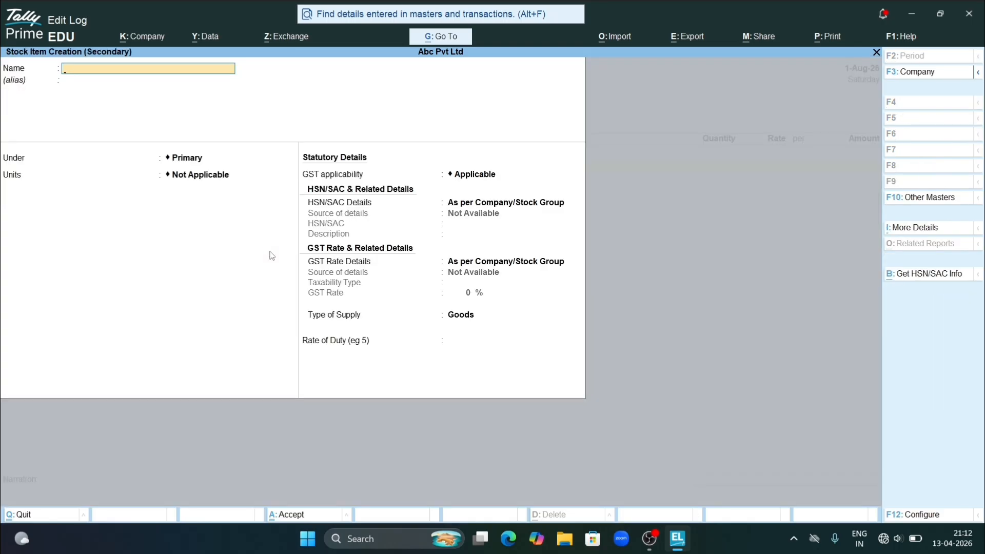
key("Escape")
key("Down")
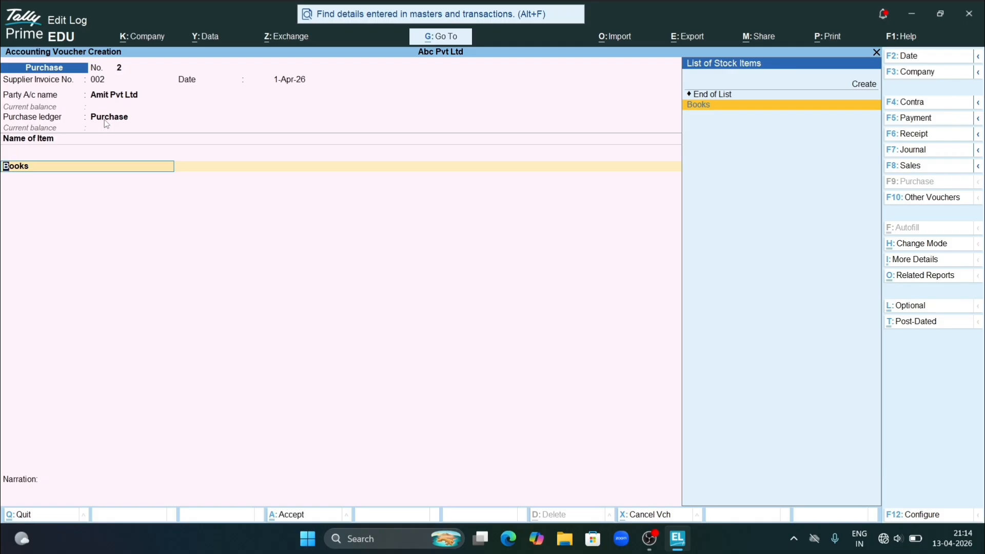
key("Return")
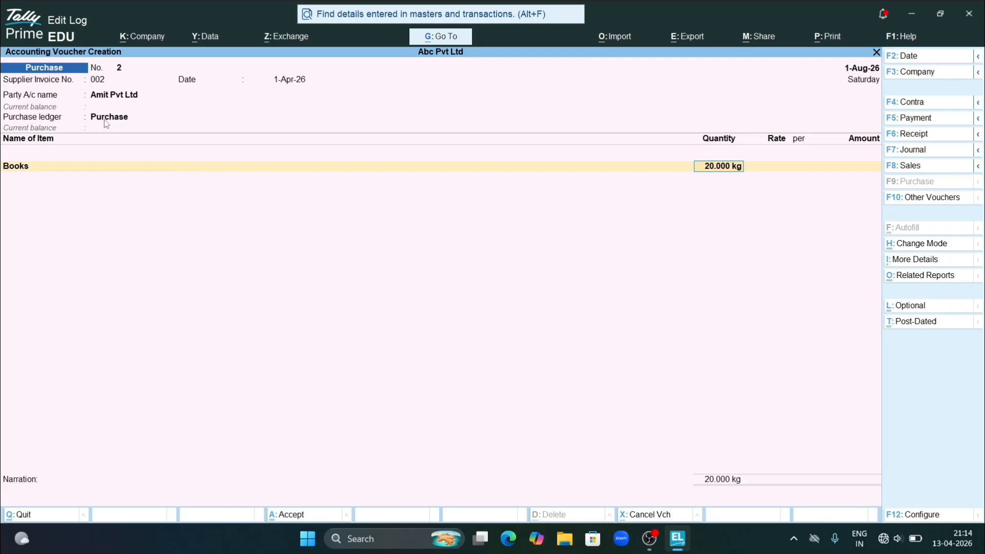
Set the Books line's quantity to 20.400 kg and its rate to 20
type("202")
key("BackSpace")
key("Return")
left_click(723, 168)
type("20")
type("400")
key("BackSpace")
key("BackSpace")
key("BackSpace")
type(".400")
key("Return")
type("20")
key("Return")
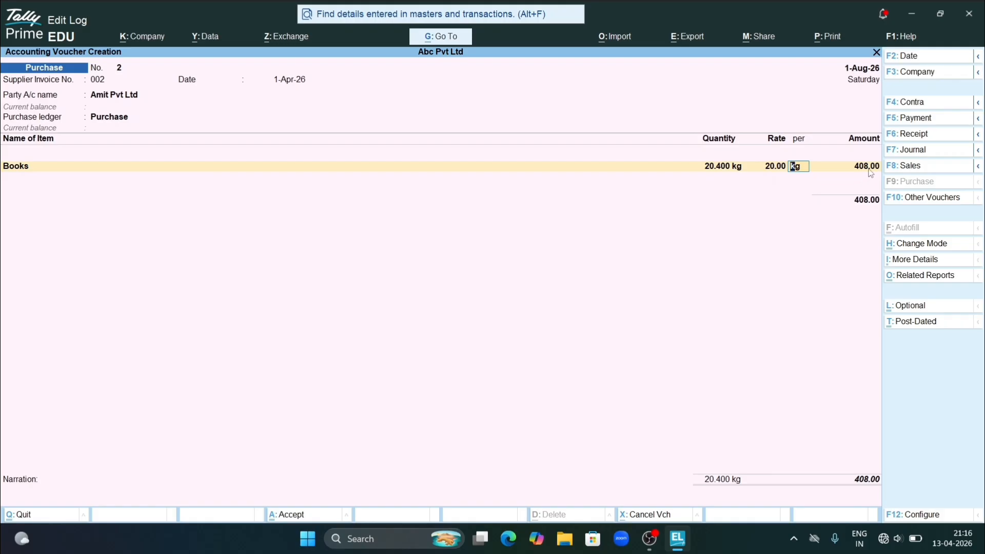
Finish the item list keeping kg and the calculated amount, enter the supplier's short name as narration, and save the purchase voucher
key("Return")
key("Return")
key("Return")
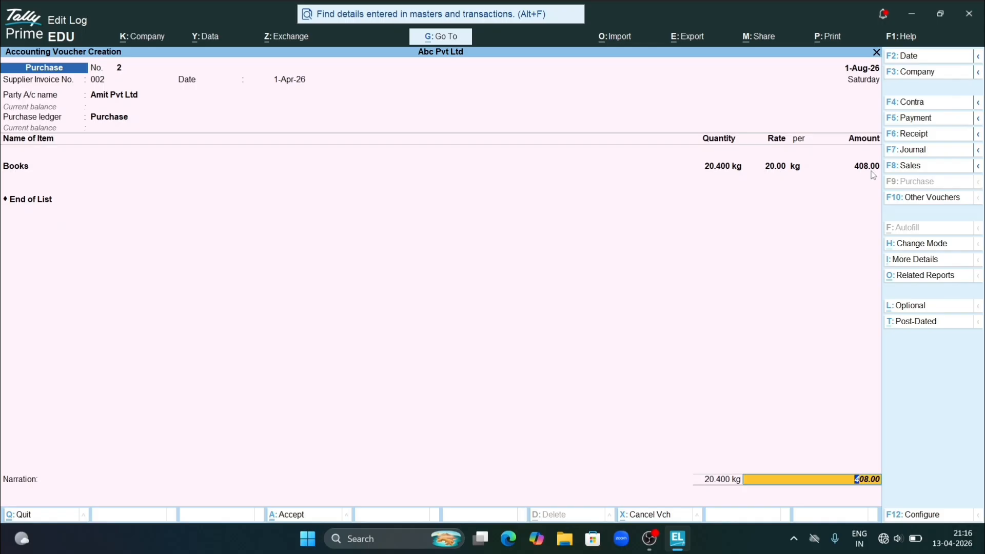
key("Return")
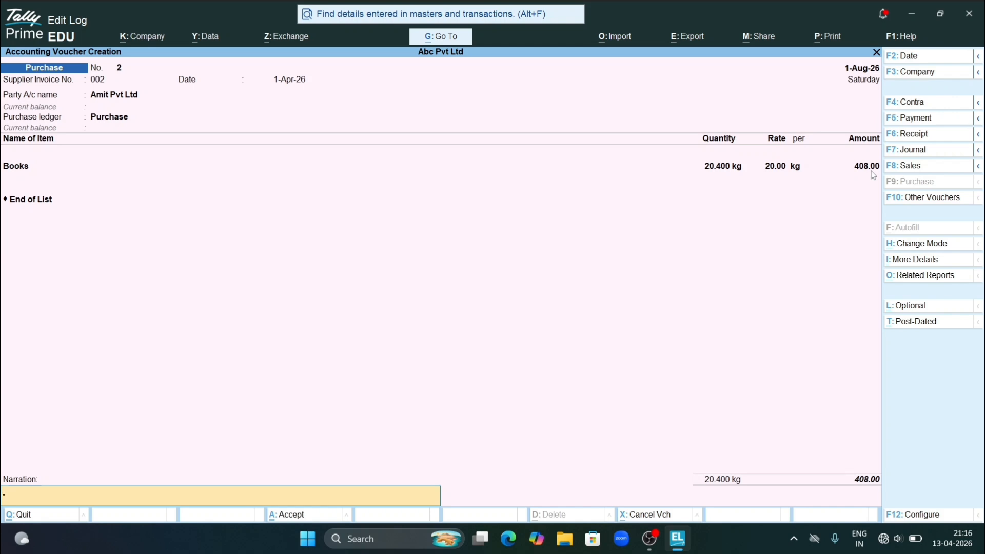
type("mit")
key("Return")
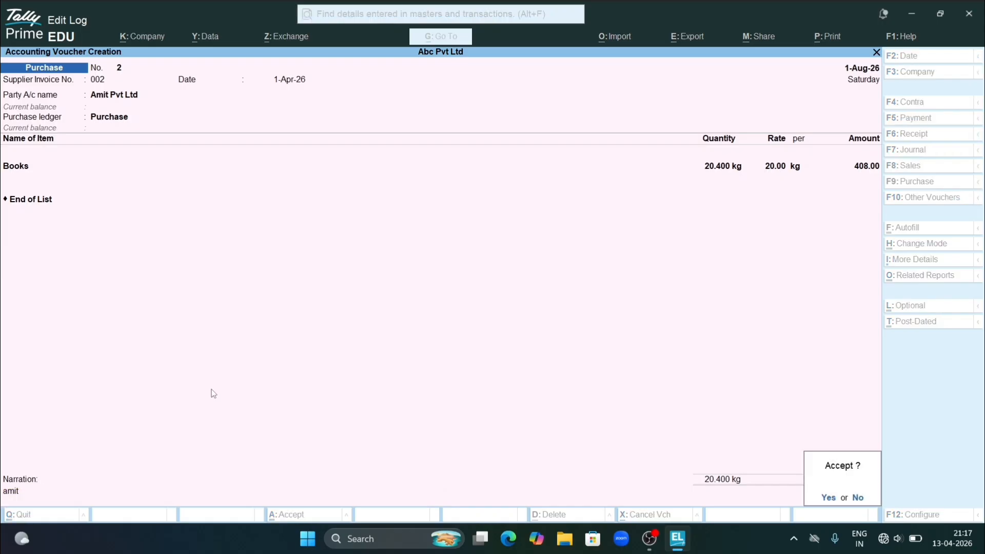
key("y")
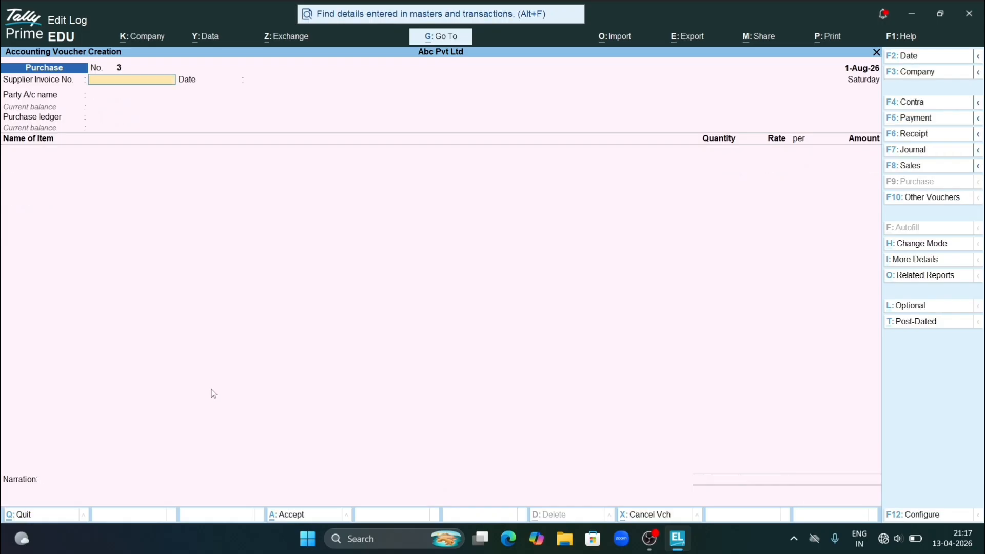